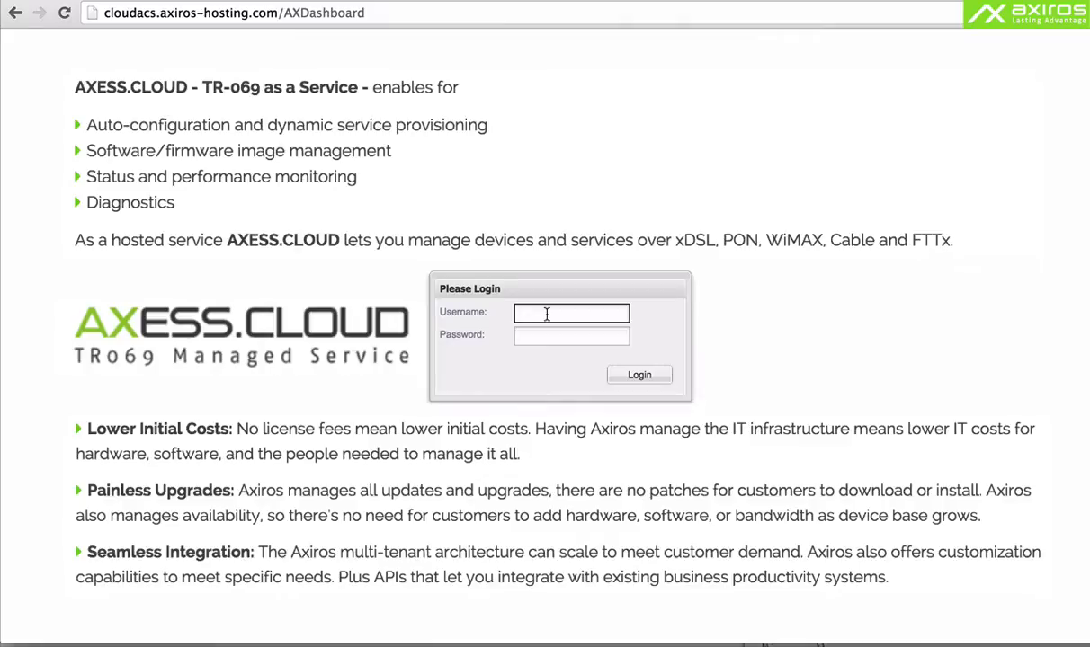
- Log in with the console credentials and review the Summary charts down to device states and log level
{"action": "type", "text": "cloudacs"}
{"action": "key", "text": "Return"}
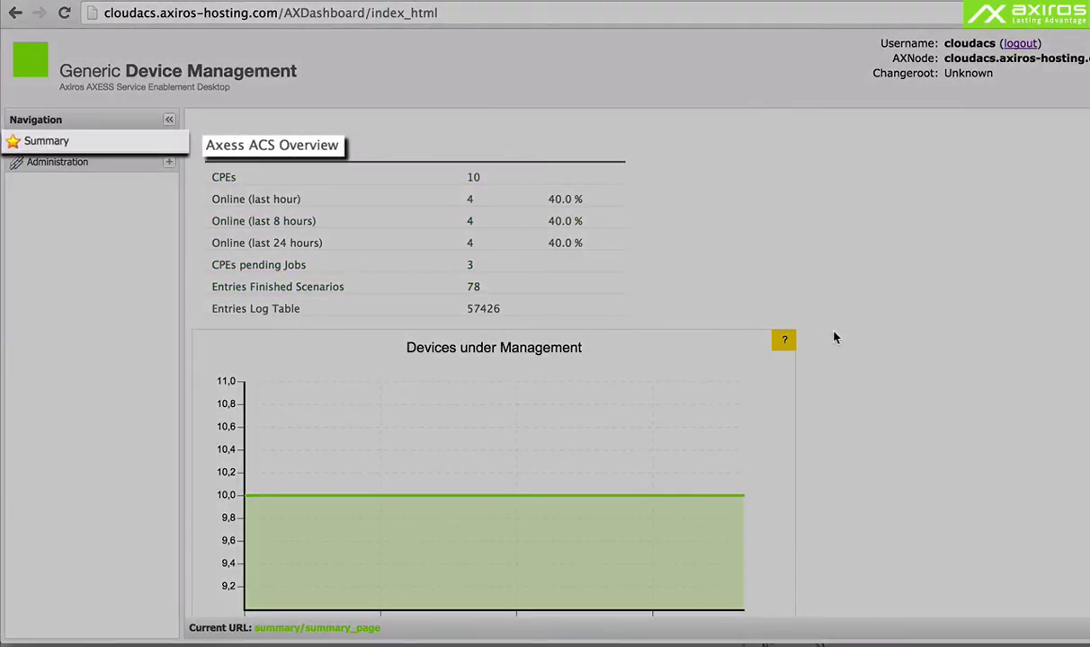
{"action": "scroll", "coordinate": [835, 337], "scroll_direction": "down", "scroll_amount": 2}
{"action": "scroll", "coordinate": [835, 337], "scroll_direction": "down", "scroll_amount": 2}
{"action": "scroll", "coordinate": [834, 337], "scroll_direction": "down", "scroll_amount": 2}
{"action": "scroll", "coordinate": [834, 337], "scroll_direction": "down", "scroll_amount": 3}
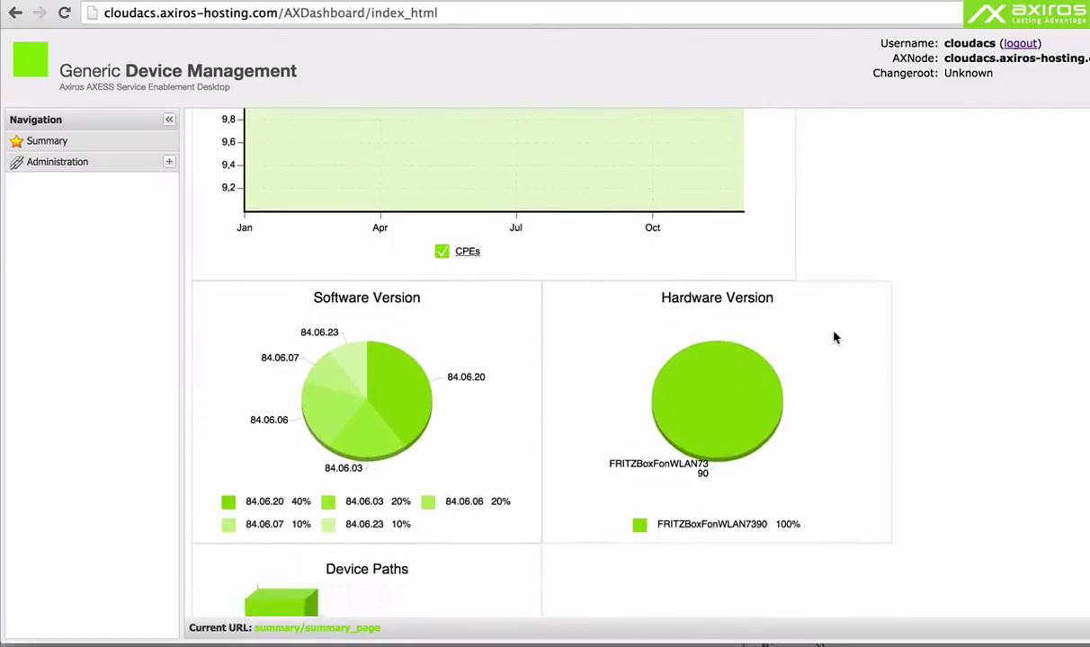
{"action": "scroll", "coordinate": [977, 342], "scroll_direction": "down", "scroll_amount": 5}
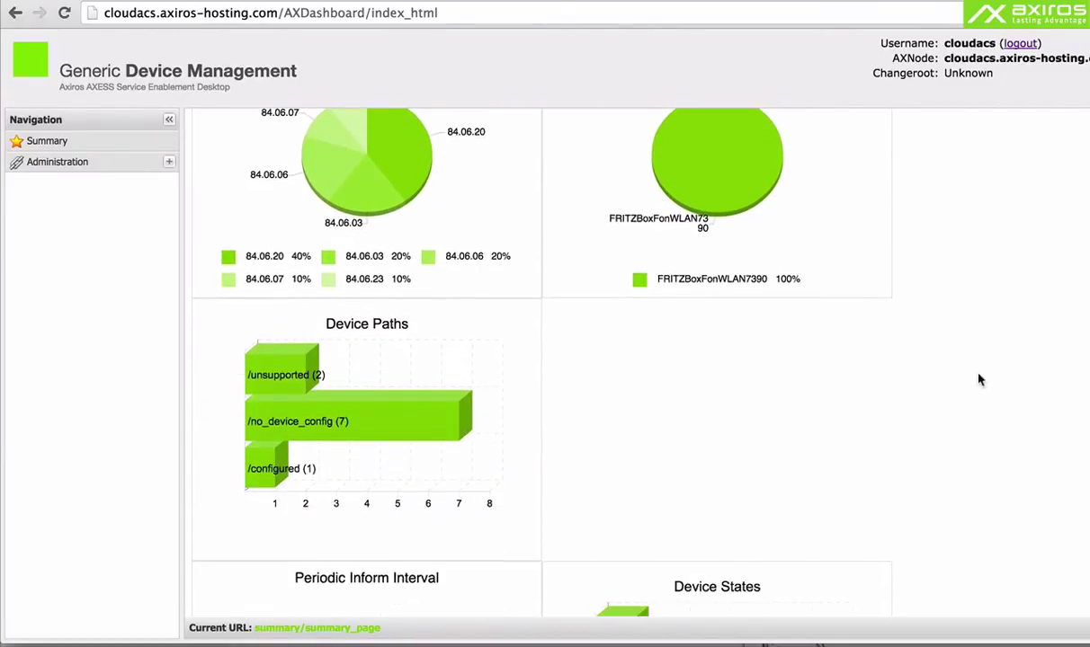
{"action": "scroll", "coordinate": [946, 428], "scroll_direction": "down", "scroll_amount": 5}
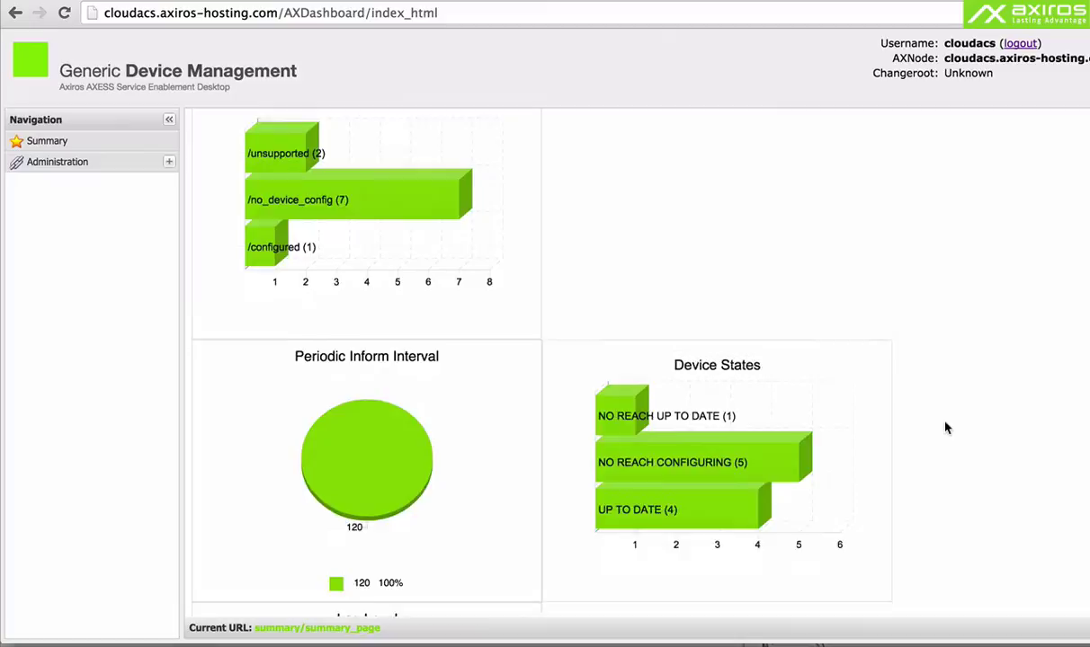
{"action": "scroll", "coordinate": [946, 428], "scroll_direction": "down", "scroll_amount": 5}
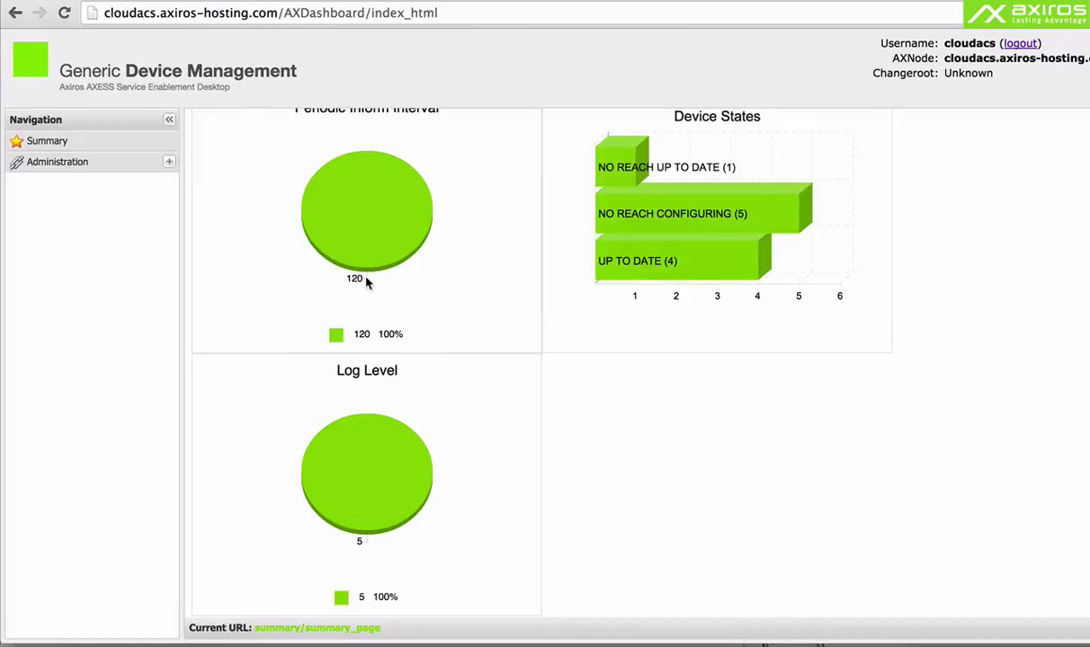
- Expand Administration and browse the stored services on the Service Storage page
{"action": "left_click", "coordinate": [167, 164]}
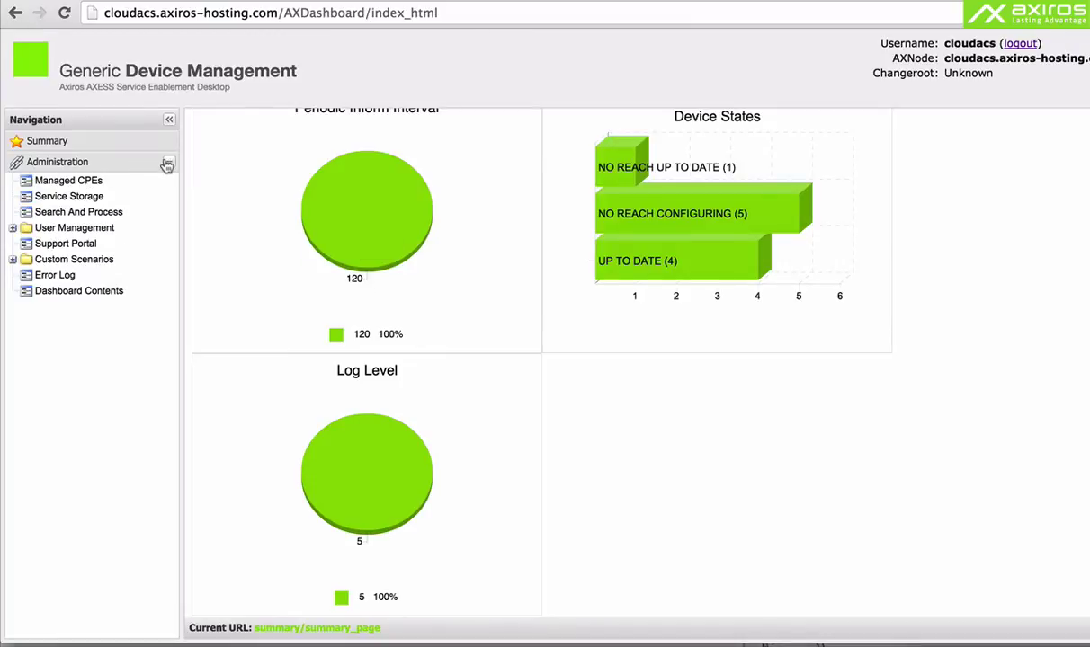
{"action": "scroll", "coordinate": [382, 214], "scroll_direction": "up", "scroll_amount": 3}
{"action": "scroll", "coordinate": [383, 214], "scroll_direction": "up", "scroll_amount": 8}
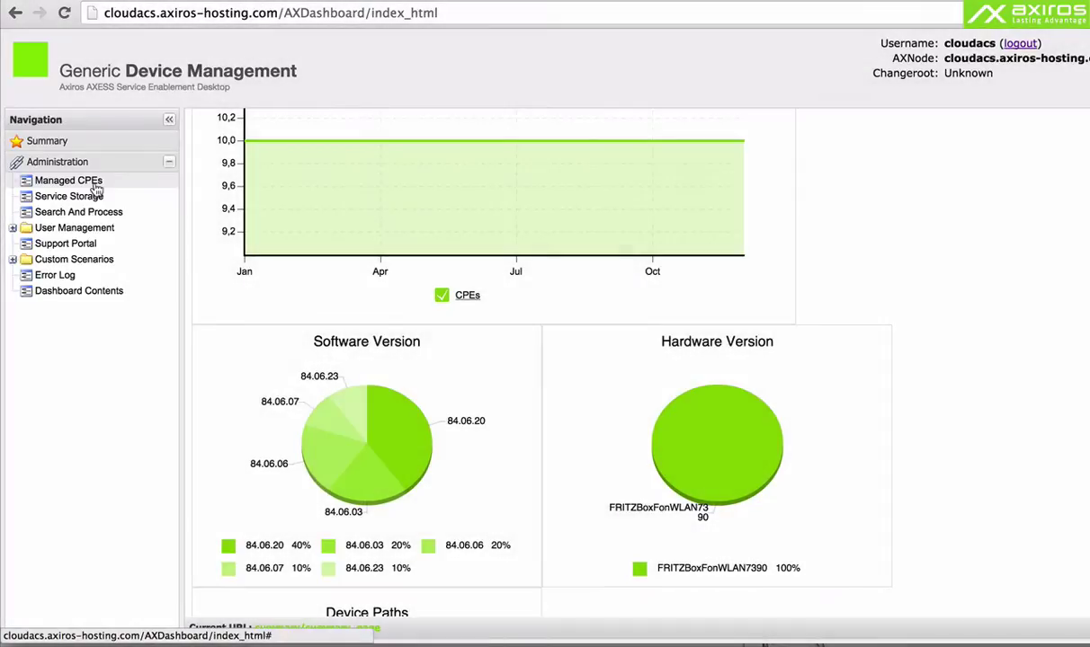
{"action": "left_click", "coordinate": [83, 196]}
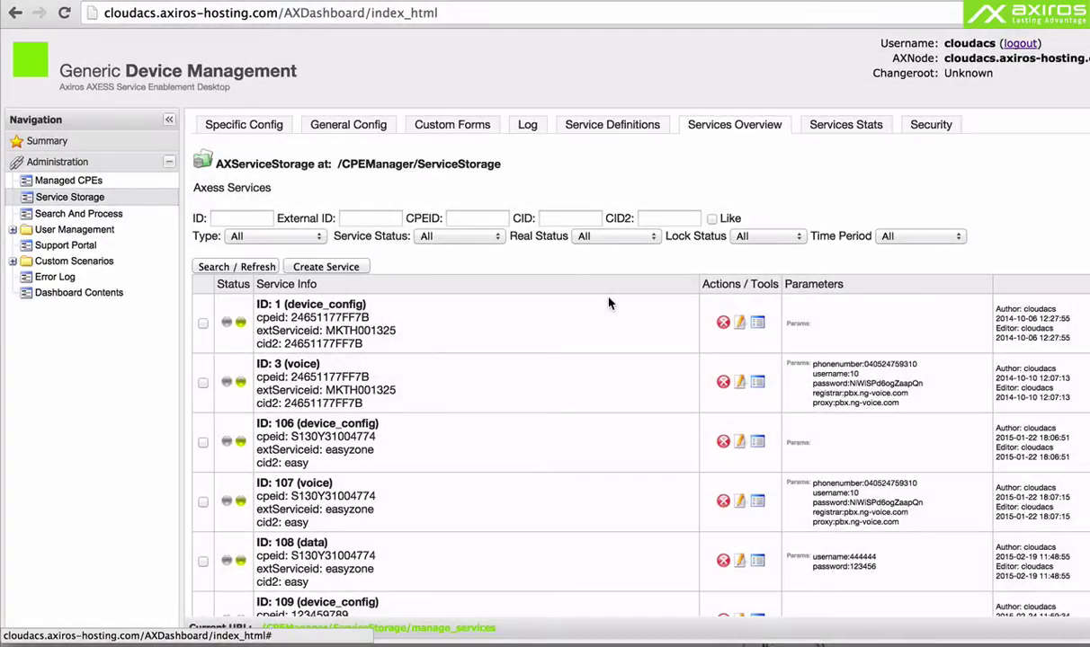
{"action": "scroll", "coordinate": [608, 235], "scroll_direction": "down", "scroll_amount": 3}
{"action": "scroll", "coordinate": [608, 236], "scroll_direction": "up", "scroll_amount": 3}
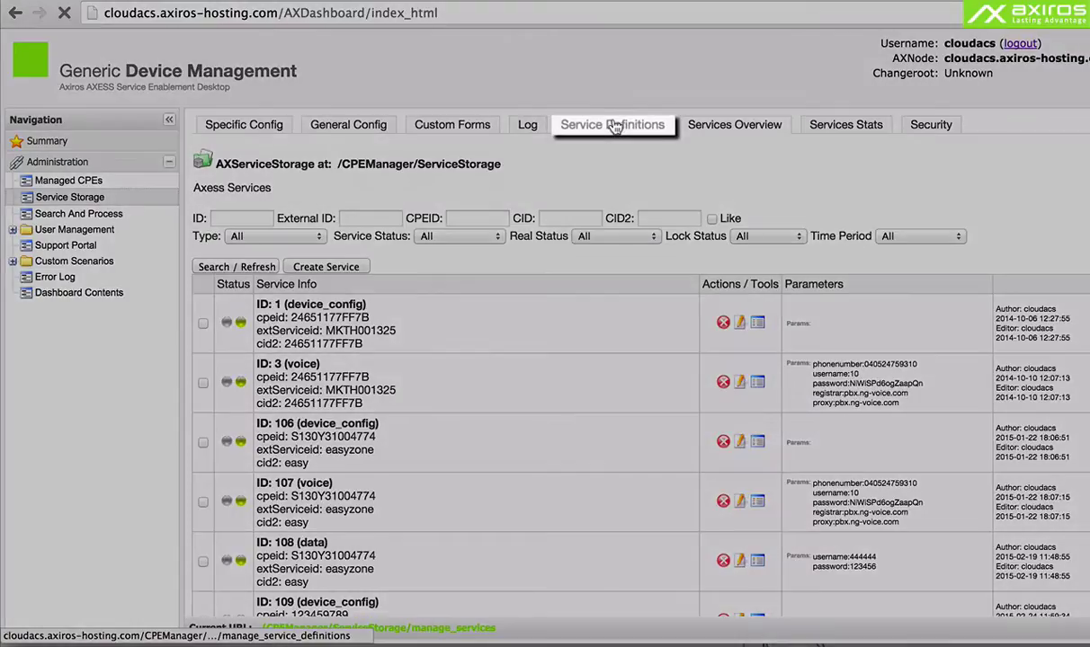
- Browse the list on the Service Definitions tab
{"action": "left_click", "coordinate": [597, 131]}
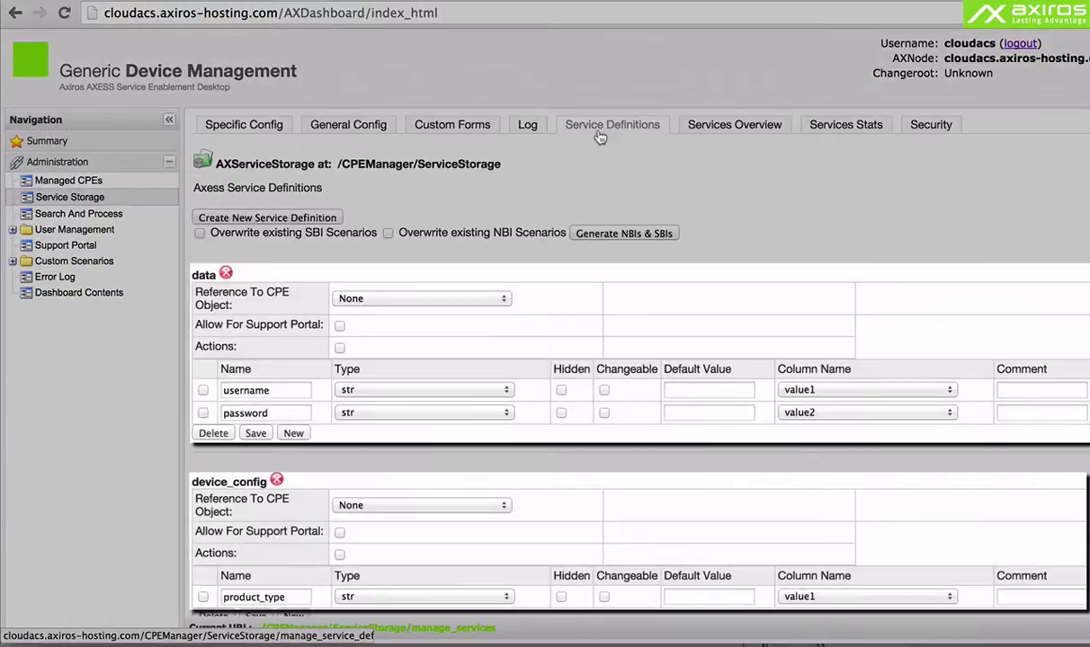
{"action": "scroll", "coordinate": [438, 440], "scroll_direction": "down", "scroll_amount": 5}
{"action": "scroll", "coordinate": [445, 503], "scroll_direction": "down", "scroll_amount": 3}
{"action": "scroll", "coordinate": [460, 446], "scroll_direction": "down", "scroll_amount": 2}
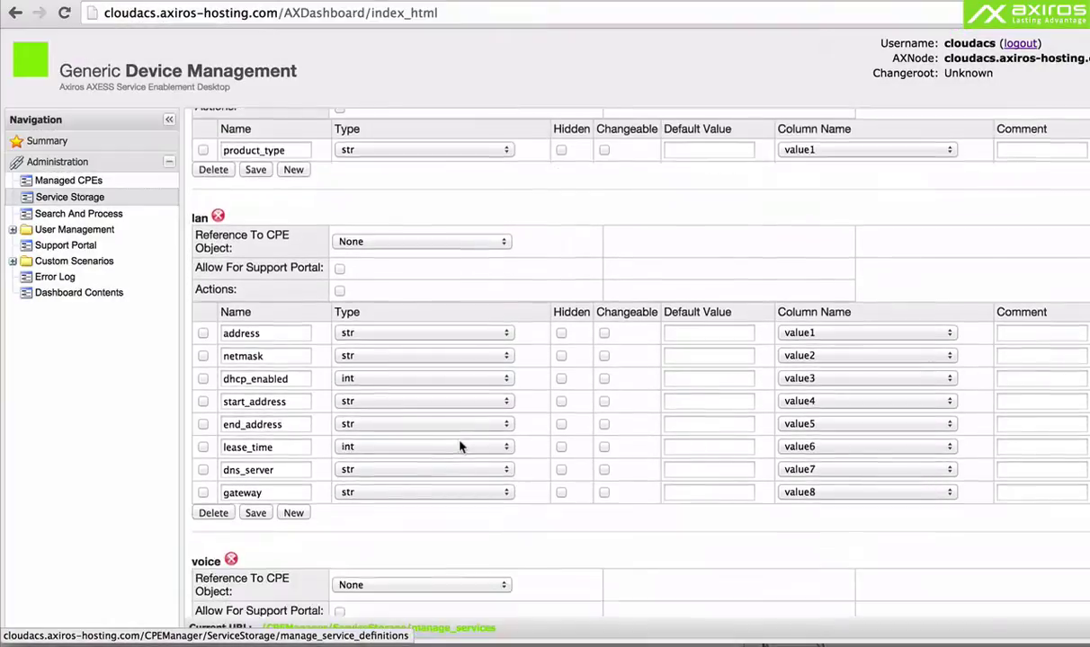
{"action": "scroll", "coordinate": [460, 446], "scroll_direction": "down", "scroll_amount": 4}
{"action": "scroll", "coordinate": [297, 486], "scroll_direction": "down", "scroll_amount": 3}
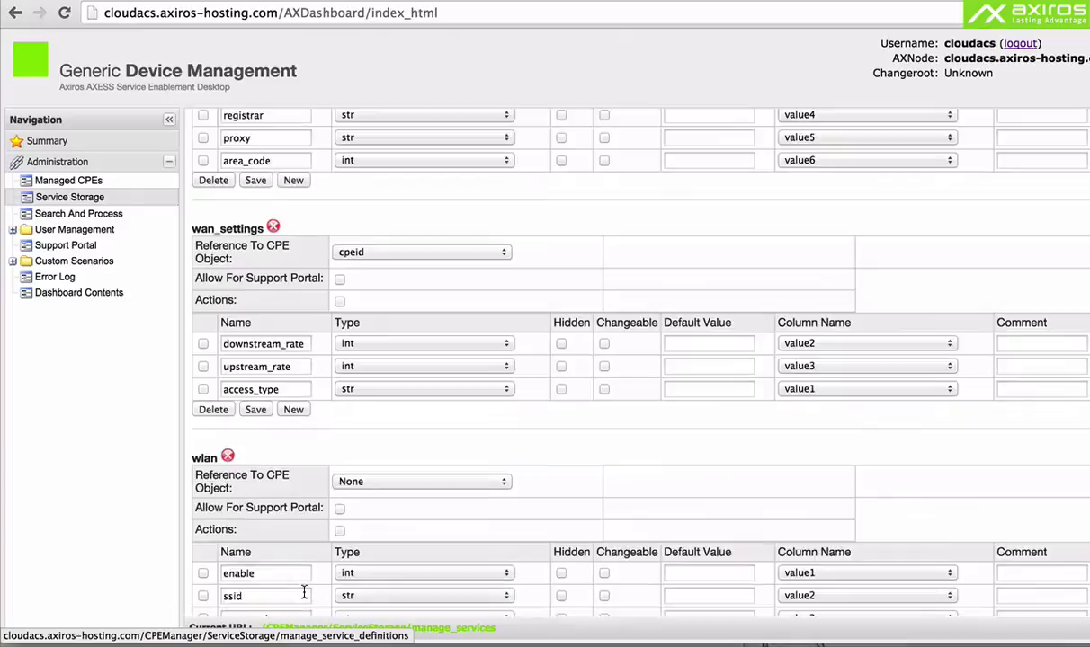
{"action": "scroll", "coordinate": [304, 540], "scroll_direction": "down", "scroll_amount": 3}
- Open CPE Searching & Processing and collapse Search settings to list all 10 CPEs
{"action": "left_click", "coordinate": [108, 213]}
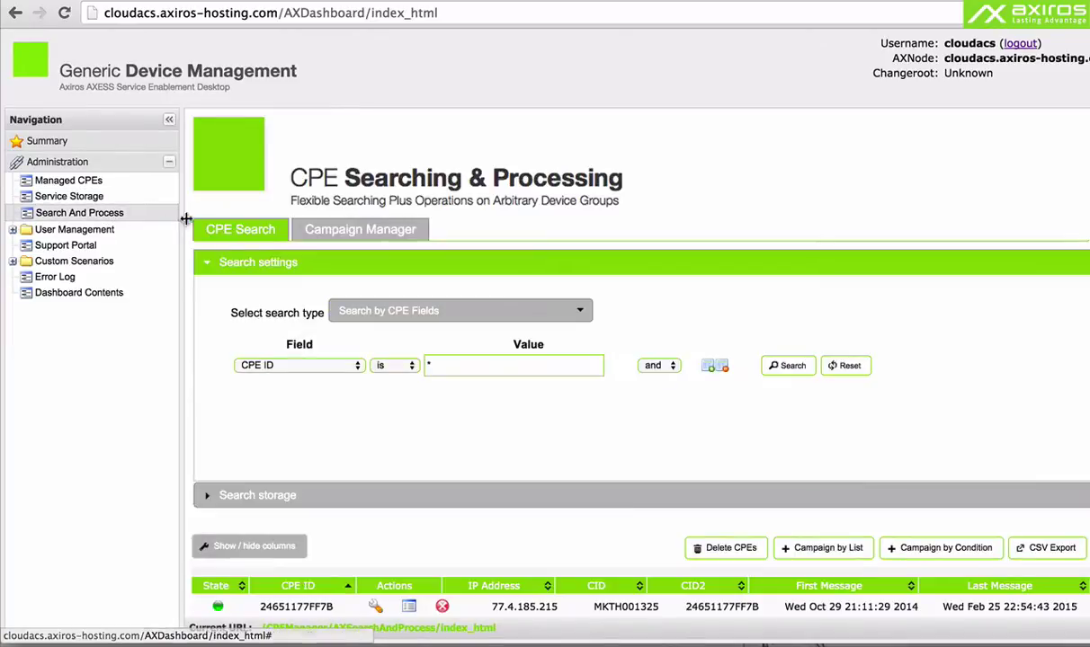
{"action": "scroll", "coordinate": [662, 431], "scroll_direction": "down", "scroll_amount": 3}
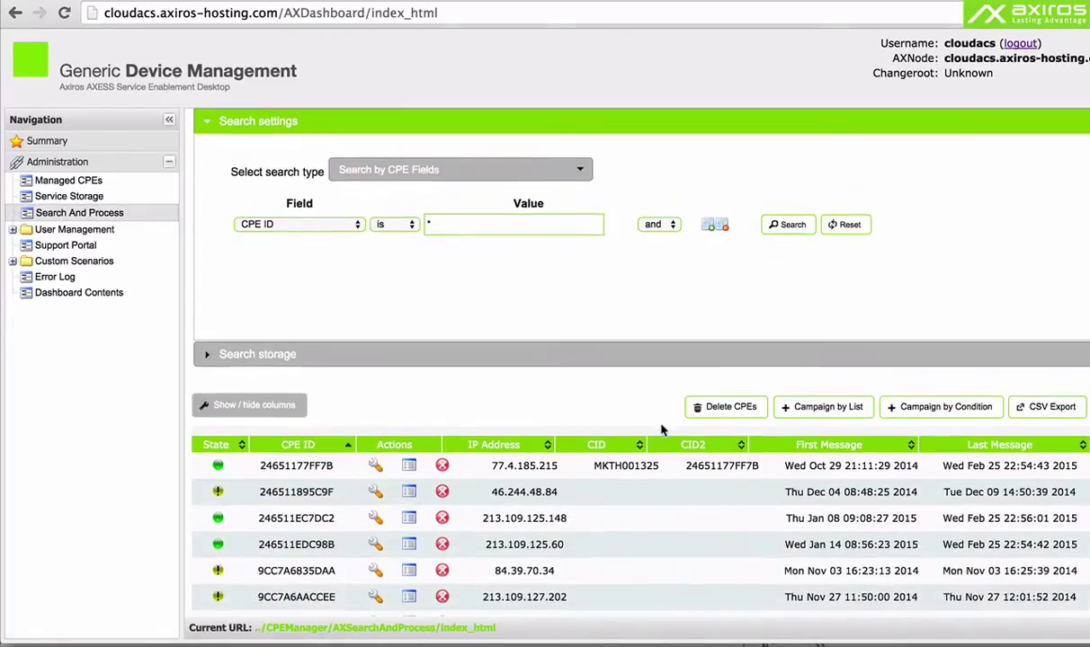
{"action": "scroll", "coordinate": [662, 413], "scroll_direction": "up", "scroll_amount": 1}
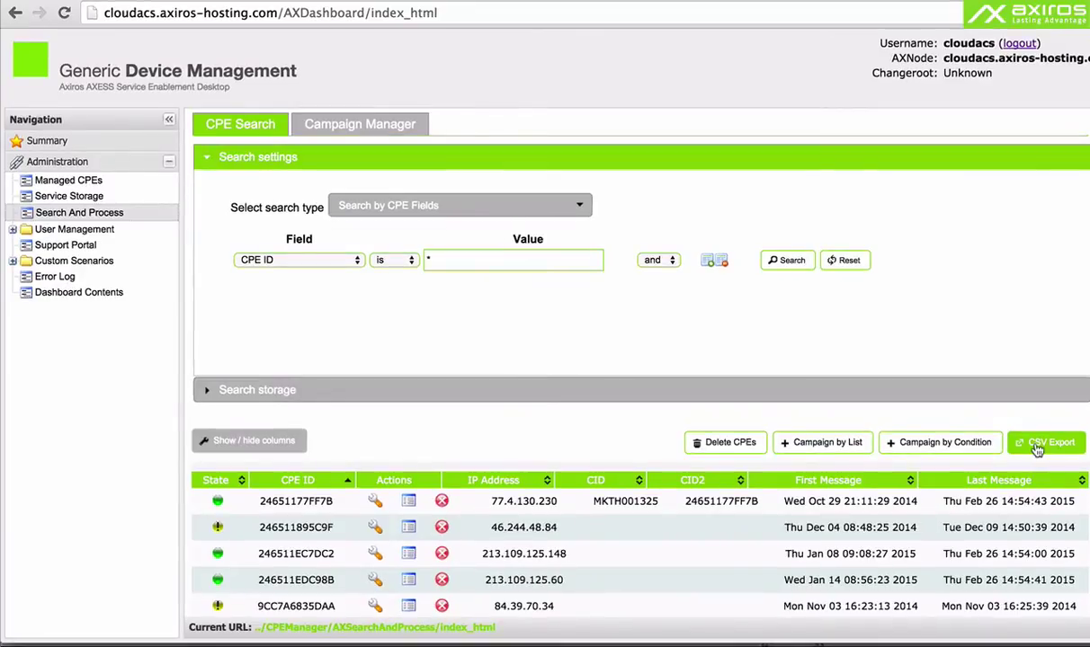
{"action": "left_click", "coordinate": [206, 161]}
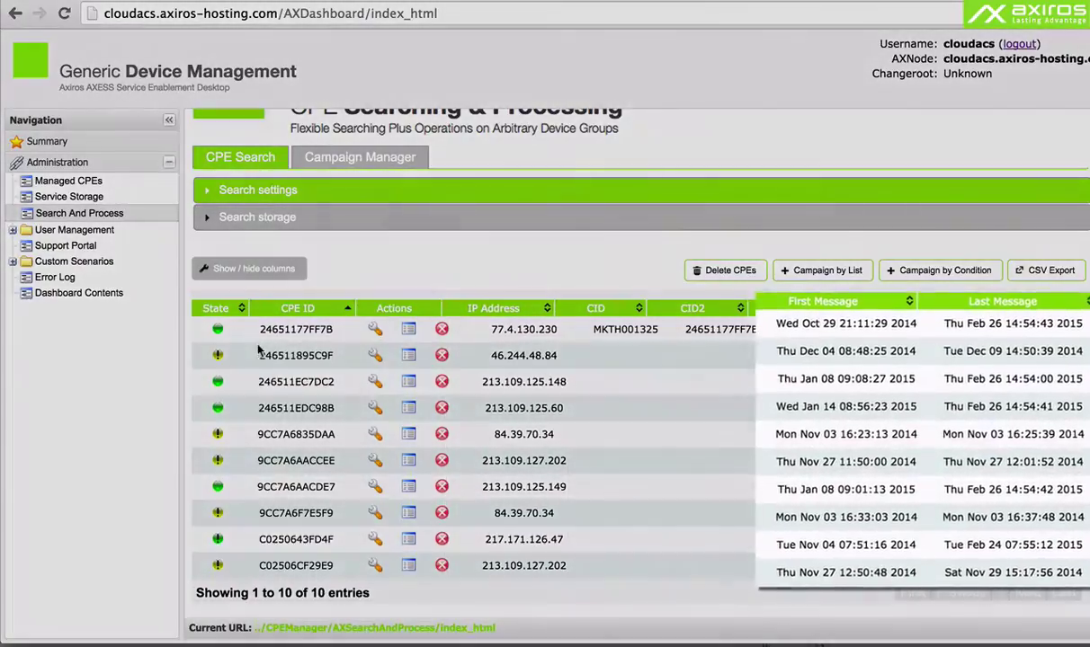
{"action": "mouse_move", "coordinate": [218, 500]}
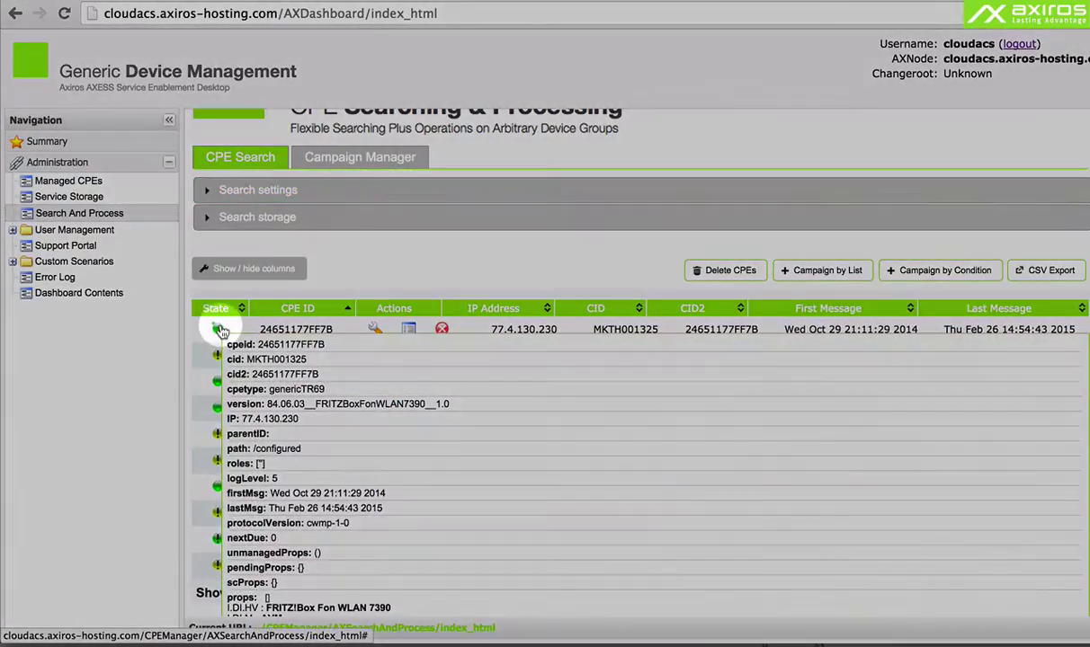
{"action": "scroll", "coordinate": [323, 459], "scroll_direction": "down", "scroll_amount": 5}
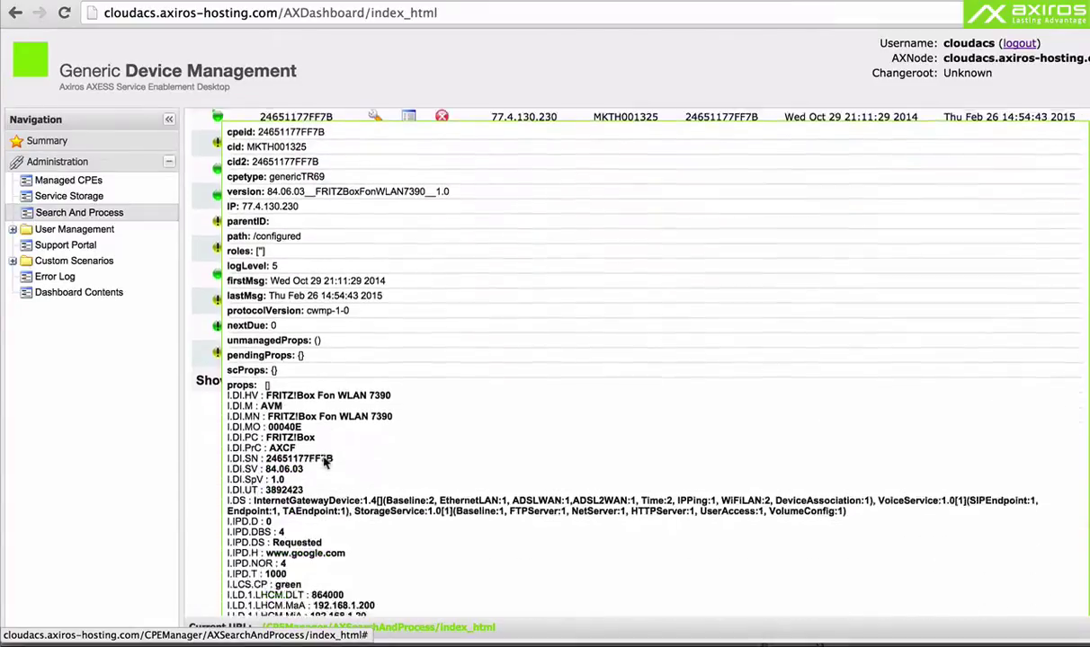
{"action": "scroll", "coordinate": [324, 460], "scroll_direction": "up", "scroll_amount": 5}
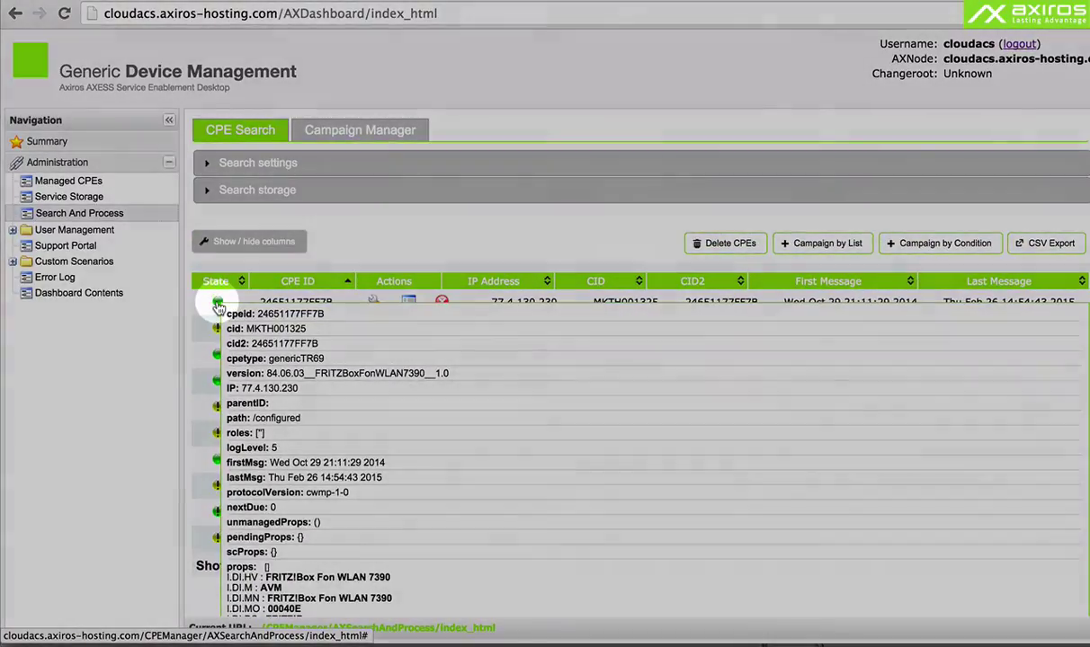
{"action": "scroll", "coordinate": [267, 311], "scroll_direction": "up", "scroll_amount": 1}
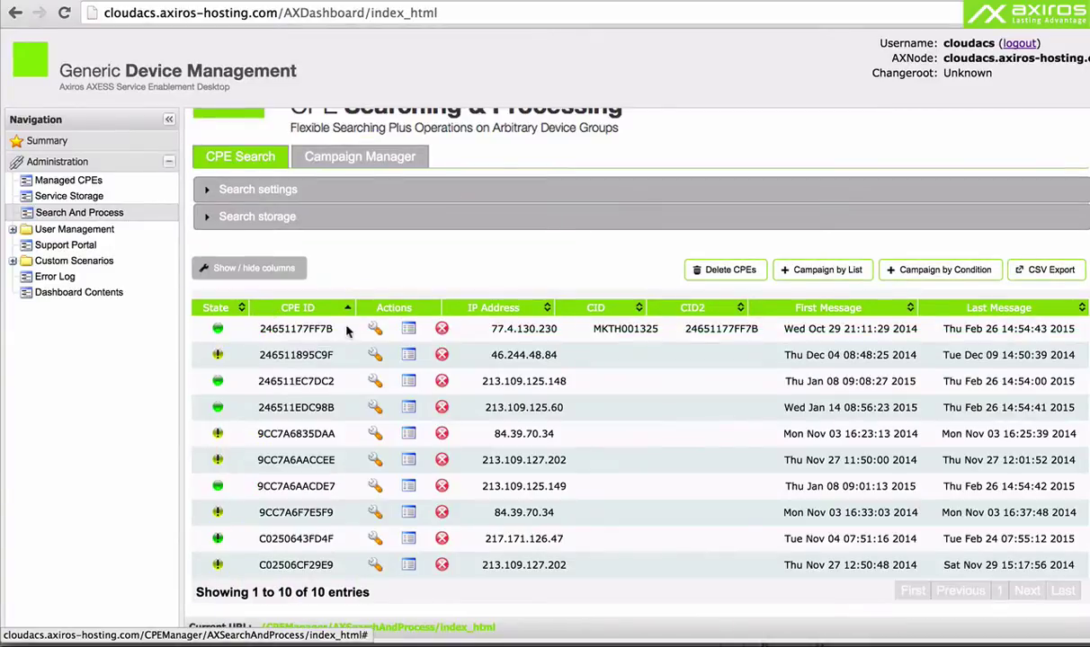
- Show Search settings again and add criteria rows searching by CID and PII
{"action": "left_click", "coordinate": [224, 193]}
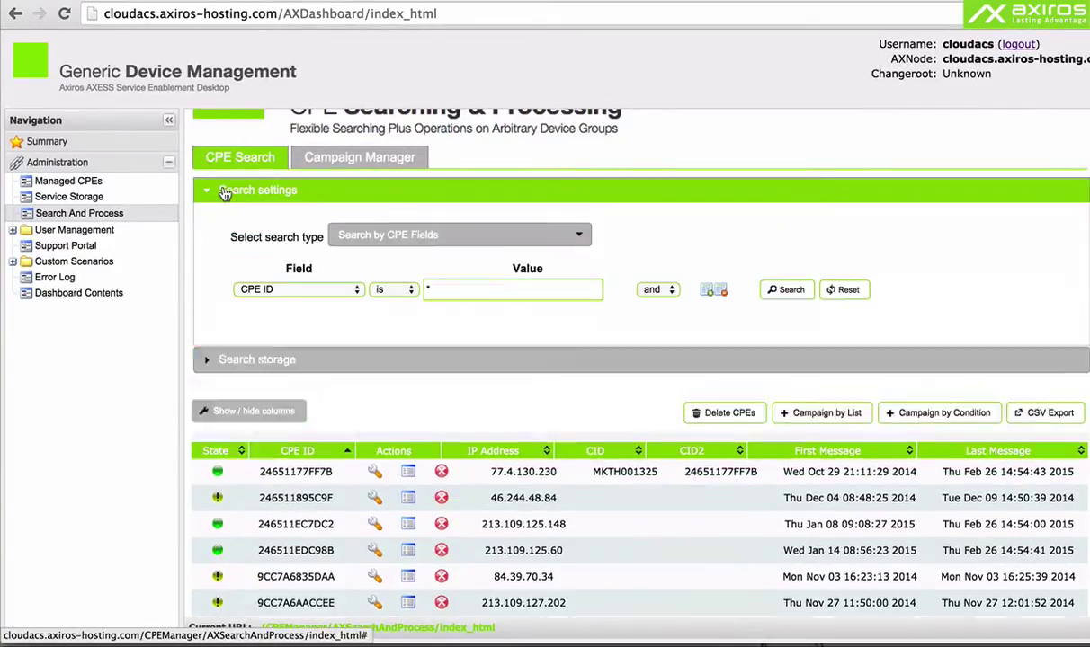
{"action": "left_click", "coordinate": [706, 295]}
{"action": "left_click", "coordinate": [706, 295]}
{"action": "left_click", "coordinate": [328, 283]}
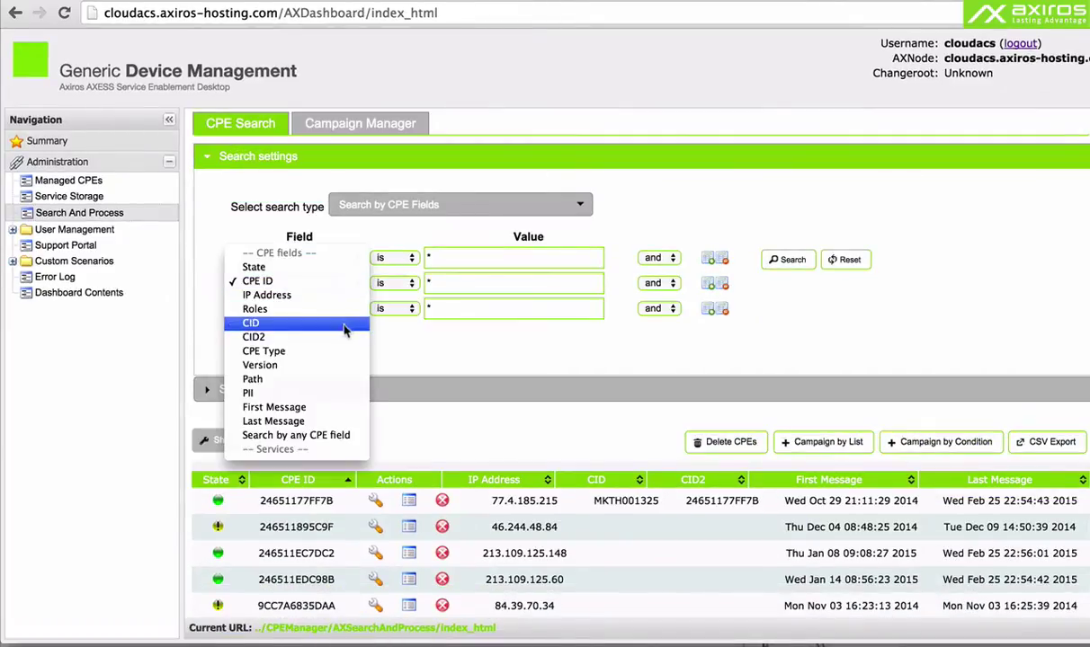
{"action": "left_click", "coordinate": [342, 324]}
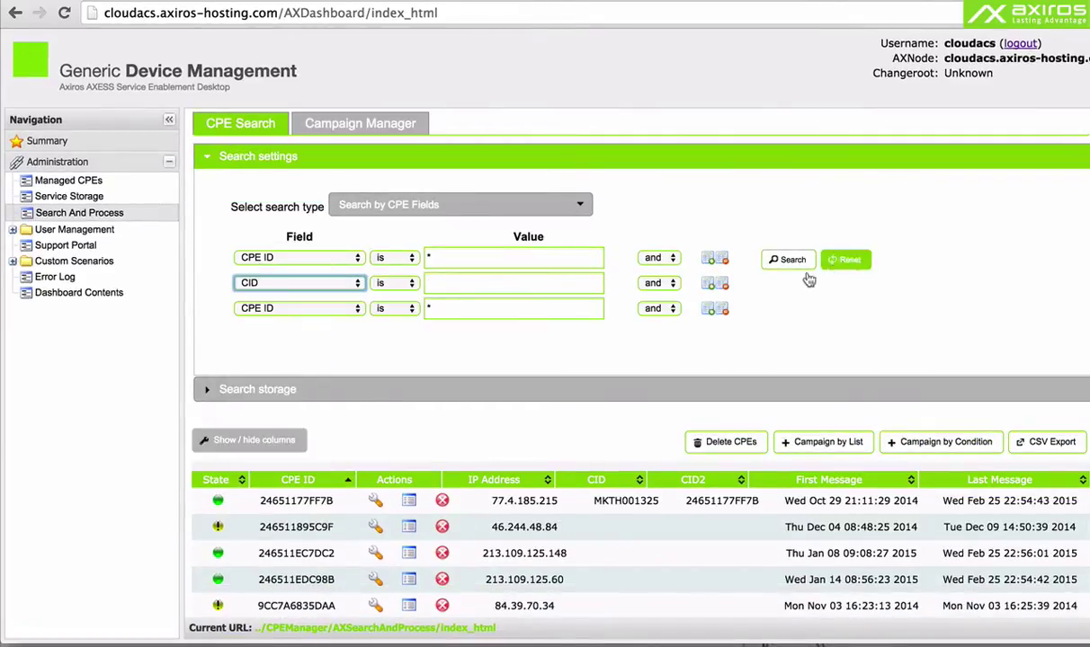
{"action": "left_click", "coordinate": [353, 310]}
{"action": "left_click", "coordinate": [353, 338]}
- Give the CID and PII criteria wildcard * values and expand Search storage
{"action": "left_click", "coordinate": [494, 286]}
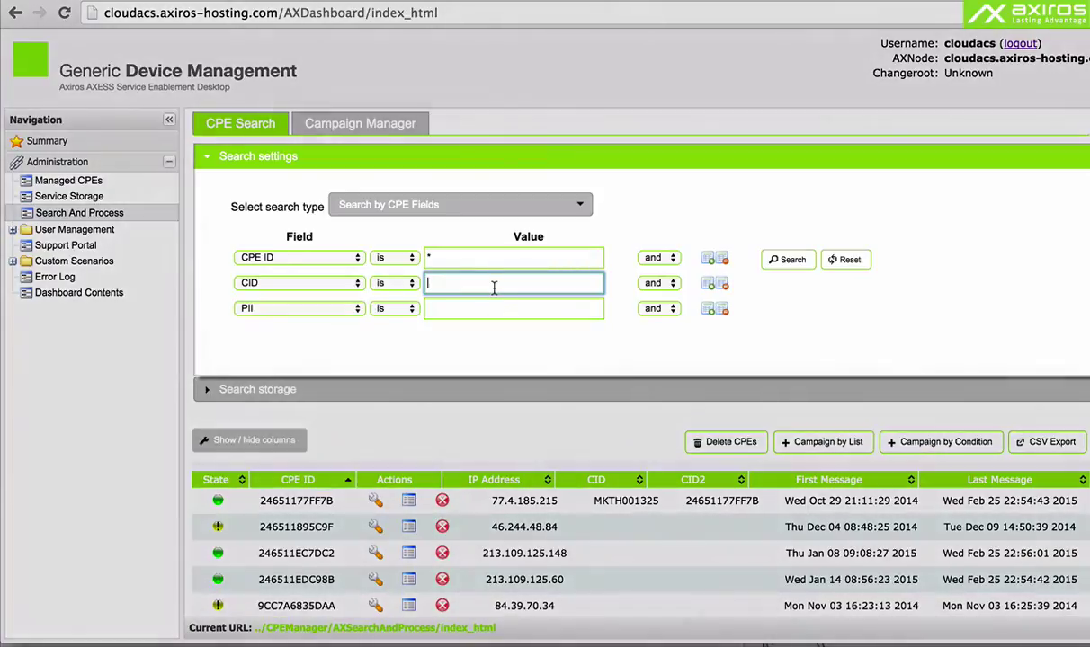
{"action": "type", "text": "*"}
{"action": "left_click", "coordinate": [485, 309]}
{"action": "type", "text": "*"}
{"action": "scroll", "coordinate": [392, 310], "scroll_direction": "down", "scroll_amount": 1}
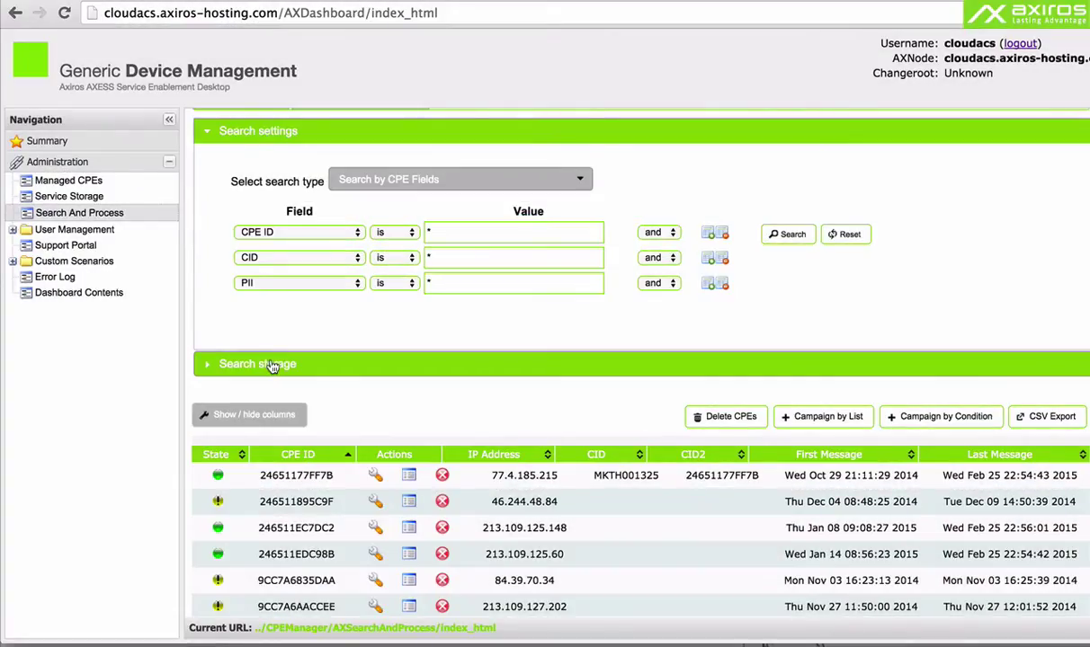
{"action": "left_click", "coordinate": [271, 366]}
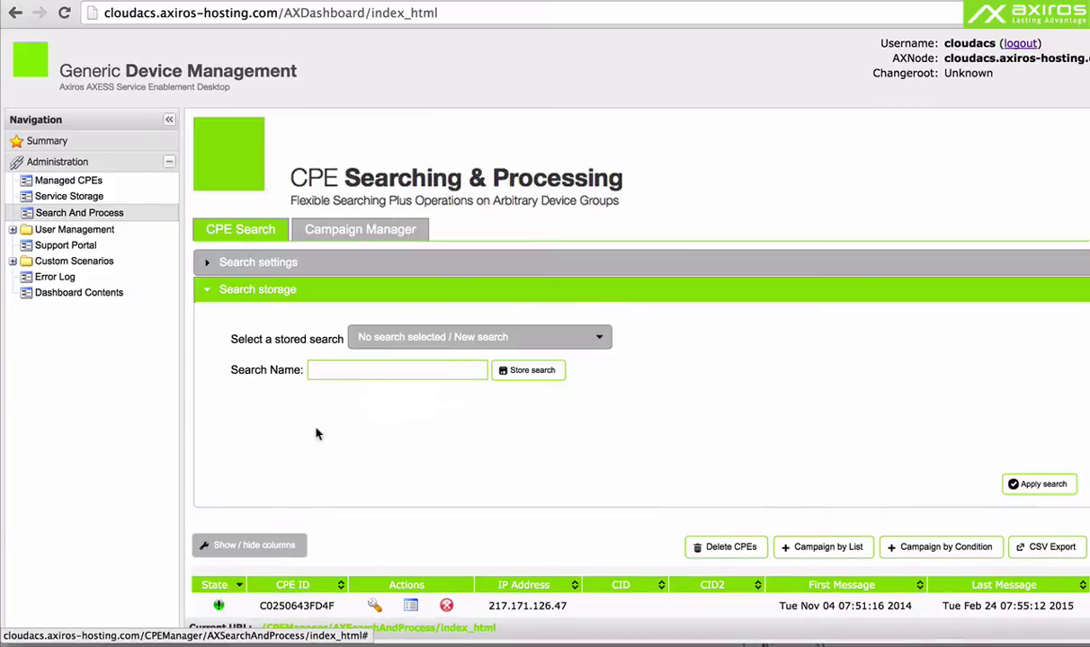
- Open the stored-search dropdown to list previously saved searches
{"action": "left_click", "coordinate": [459, 337]}
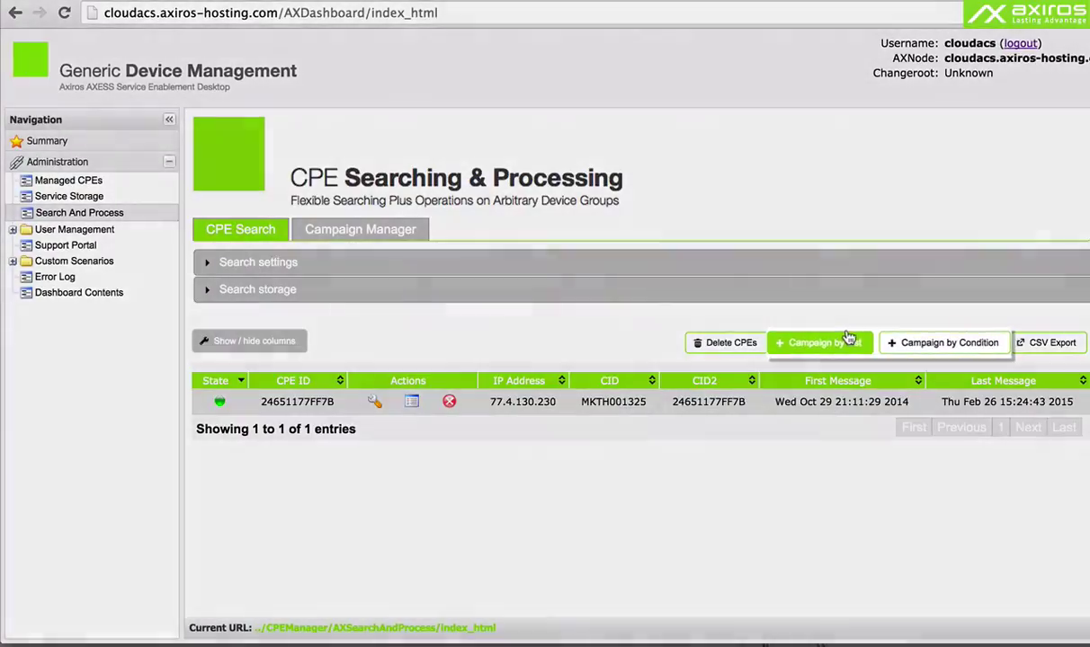
- Start a Campaign by List for the current selection and expand its General settings
{"action": "left_click", "coordinate": [844, 343]}
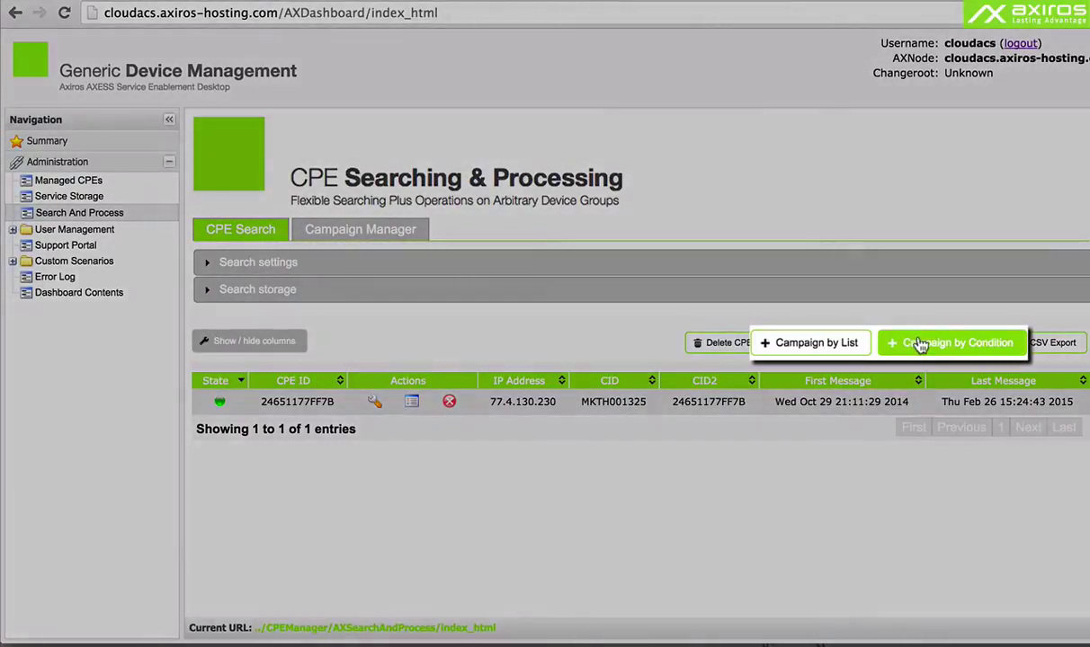
{"action": "left_click", "coordinate": [822, 343]}
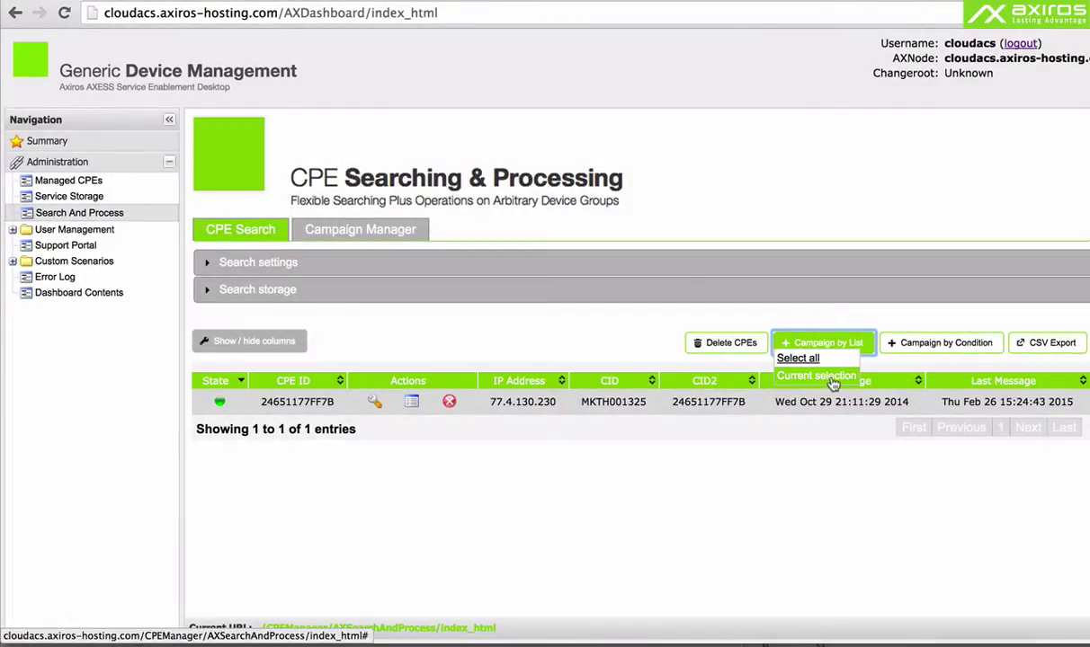
{"action": "left_click", "coordinate": [833, 384]}
{"action": "scroll", "coordinate": [637, 438], "scroll_direction": "down", "scroll_amount": 3}
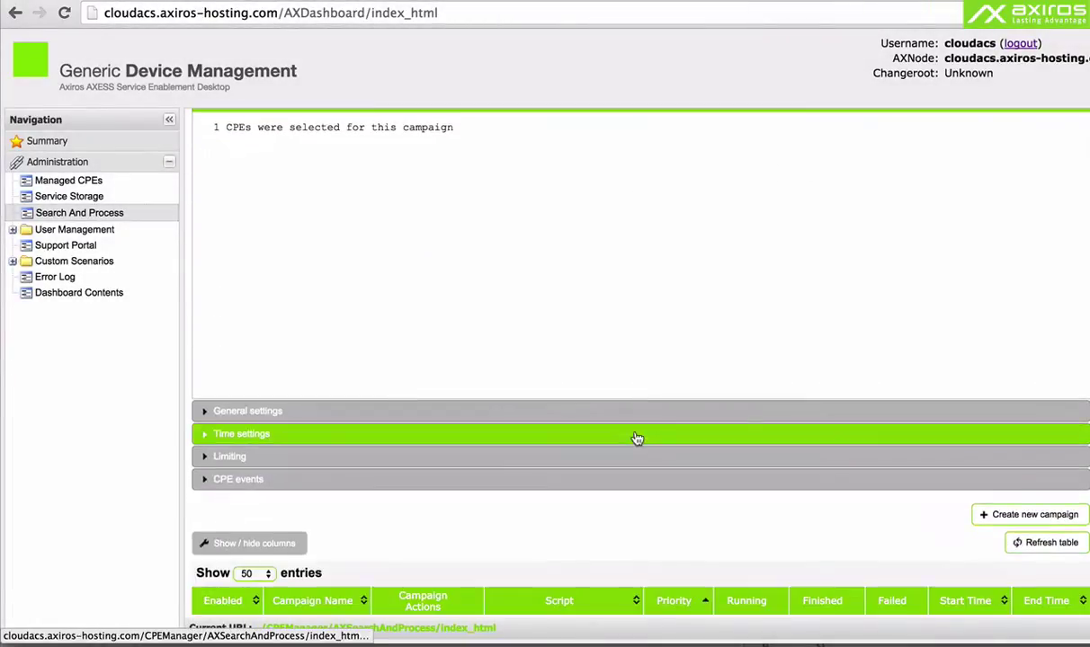
{"action": "left_click", "coordinate": [632, 411]}
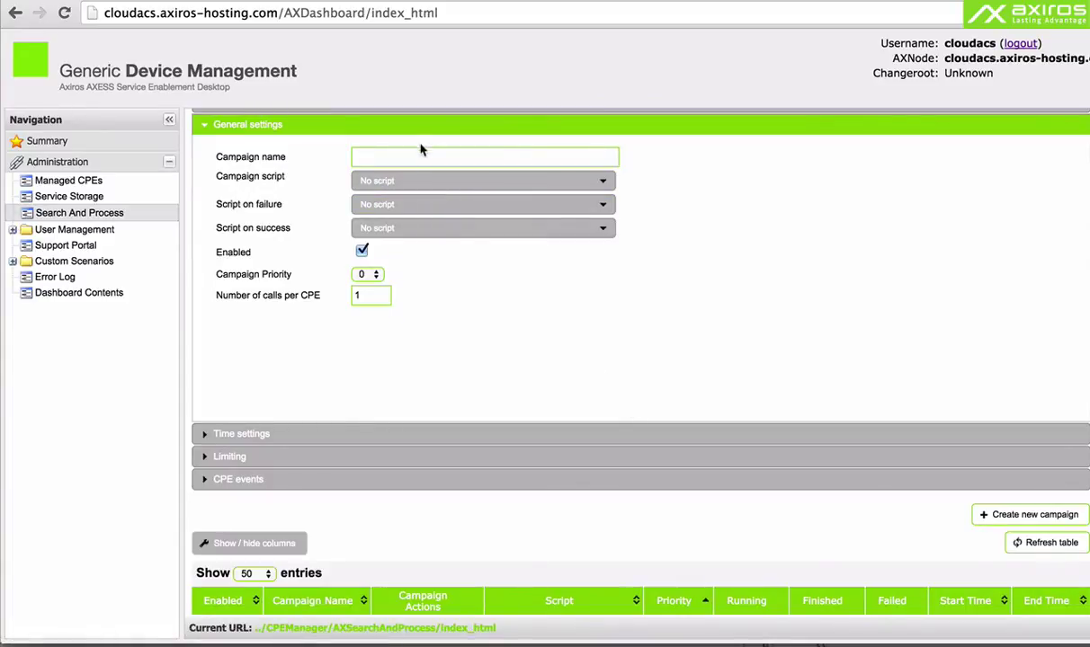
- Review the campaign, failure and success script dropdowns, leaving all unchanged
{"action": "left_click", "coordinate": [428, 183]}
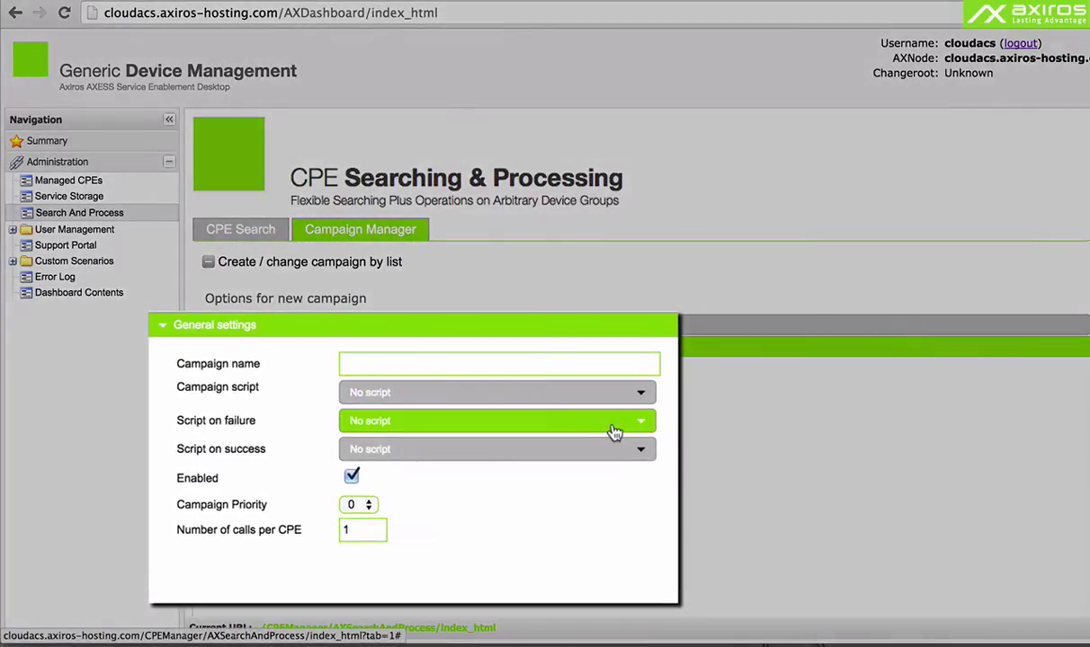
{"action": "left_click", "coordinate": [606, 428]}
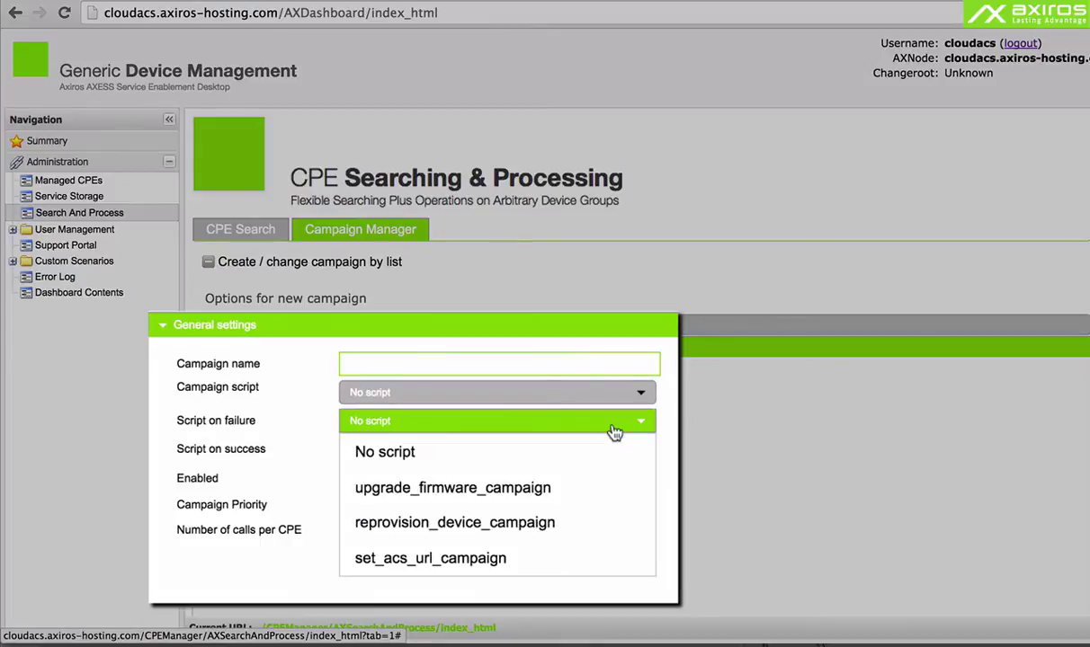
{"action": "left_click", "coordinate": [614, 430]}
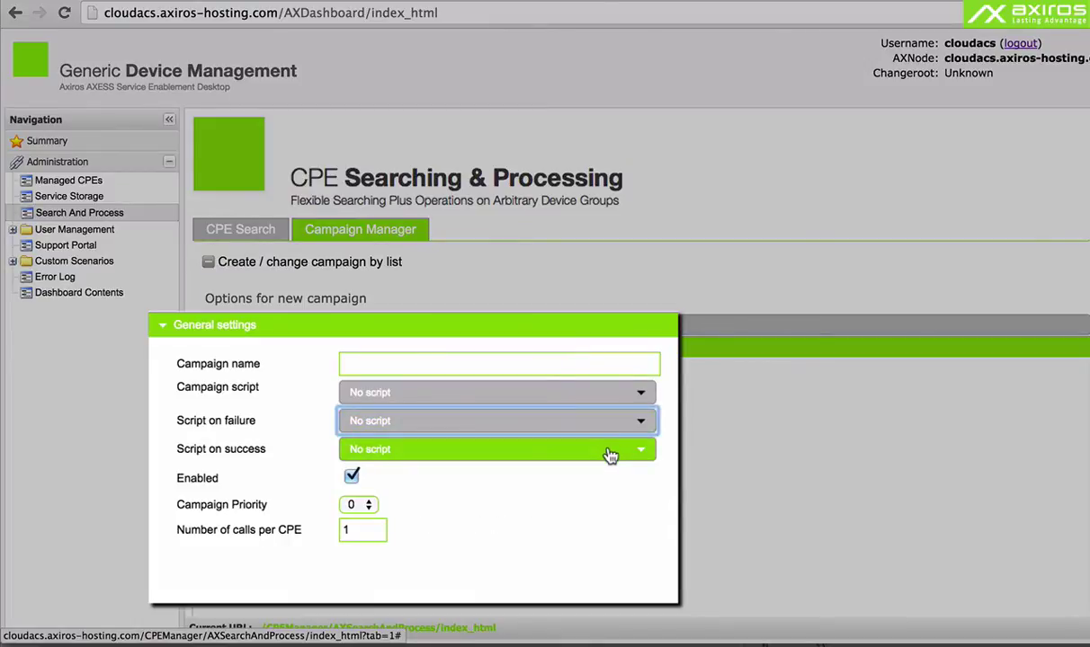
{"action": "left_click", "coordinate": [580, 452]}
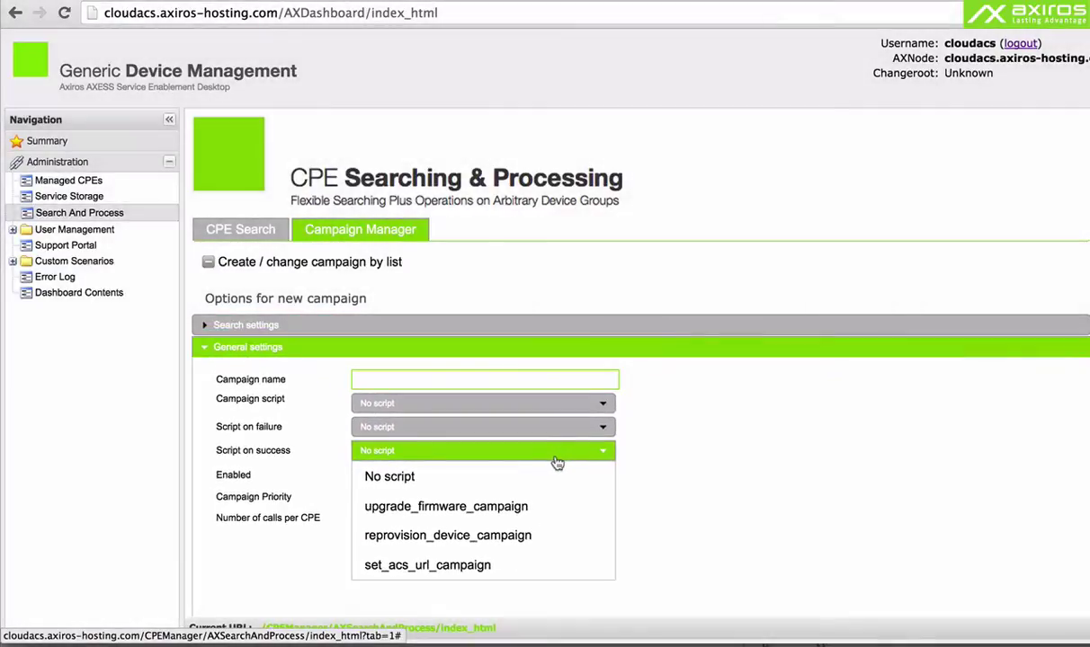
{"action": "left_click", "coordinate": [557, 462]}
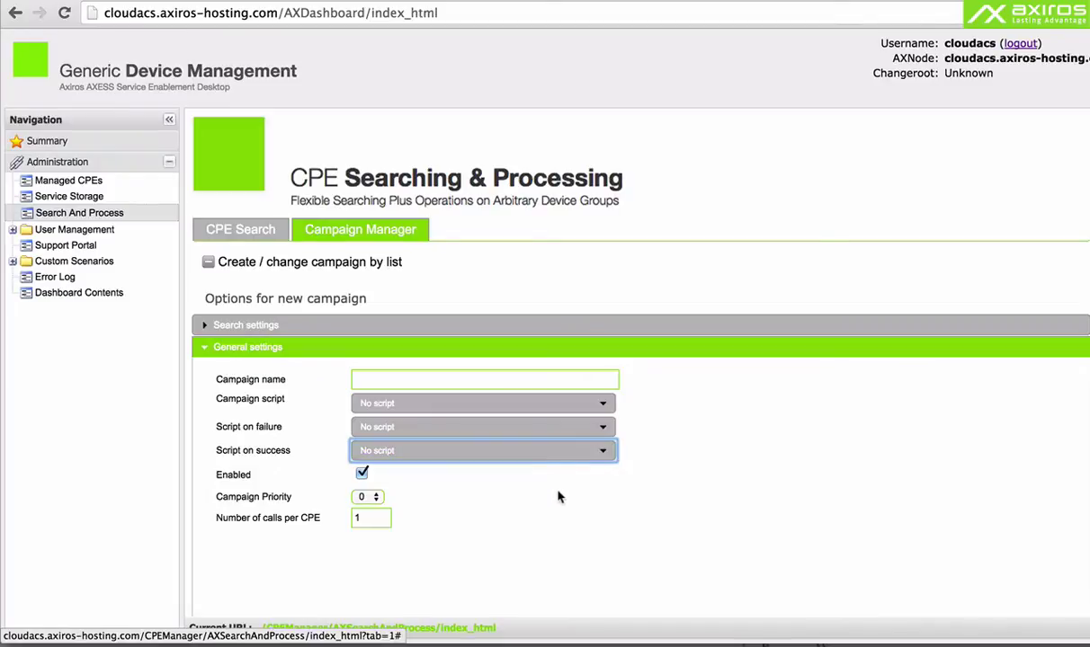
{"action": "scroll", "coordinate": [557, 490], "scroll_direction": "down", "scroll_amount": 2}
{"action": "scroll", "coordinate": [557, 508], "scroll_direction": "down", "scroll_amount": 2}
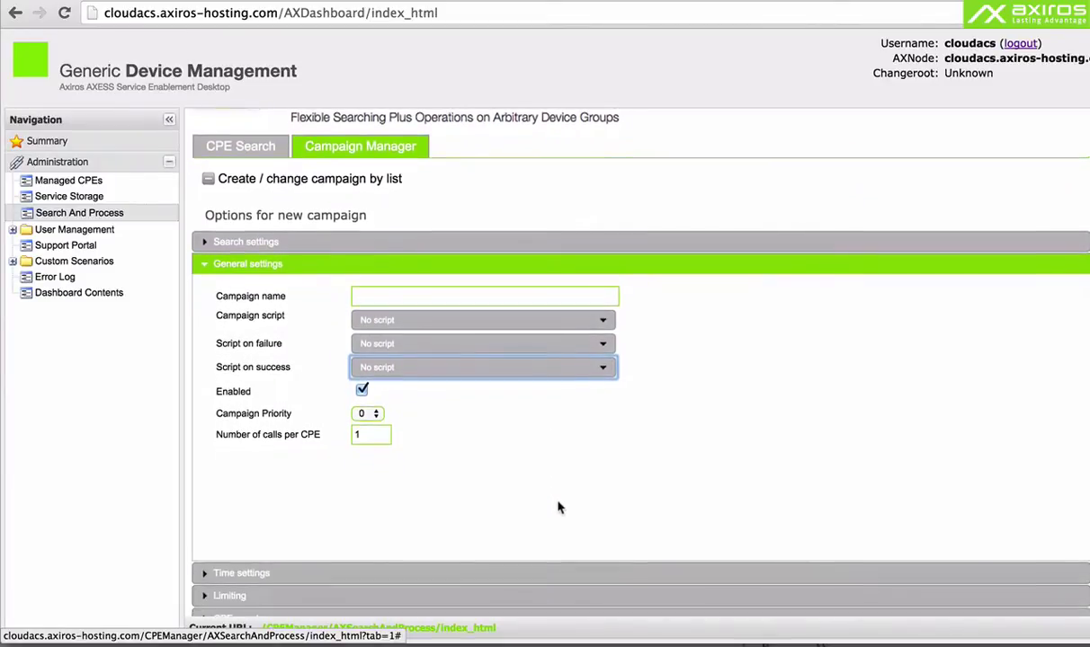
{"action": "scroll", "coordinate": [404, 539], "scroll_direction": "down", "scroll_amount": 2}
- Check the campaign's Time settings and CPE events, then enable limiting with caps left blank
{"action": "left_click", "coordinate": [394, 576]}
{"action": "left_click", "coordinate": [382, 252]}
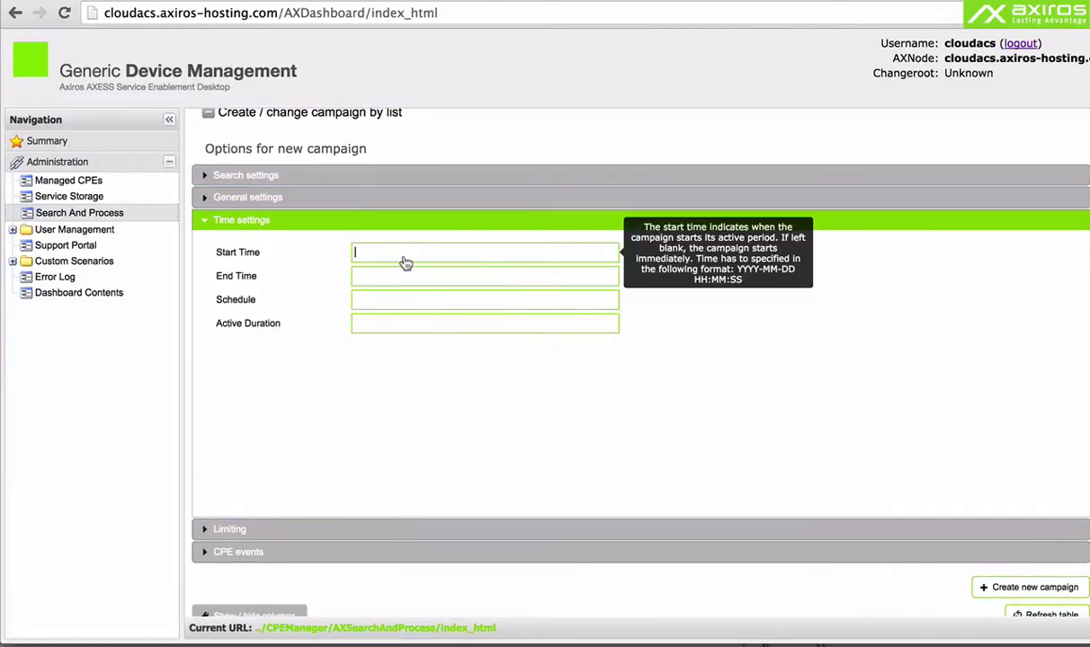
{"action": "left_click", "coordinate": [577, 369]}
{"action": "left_click", "coordinate": [472, 324]}
{"action": "scroll", "coordinate": [478, 463], "scroll_direction": "down", "scroll_amount": 2}
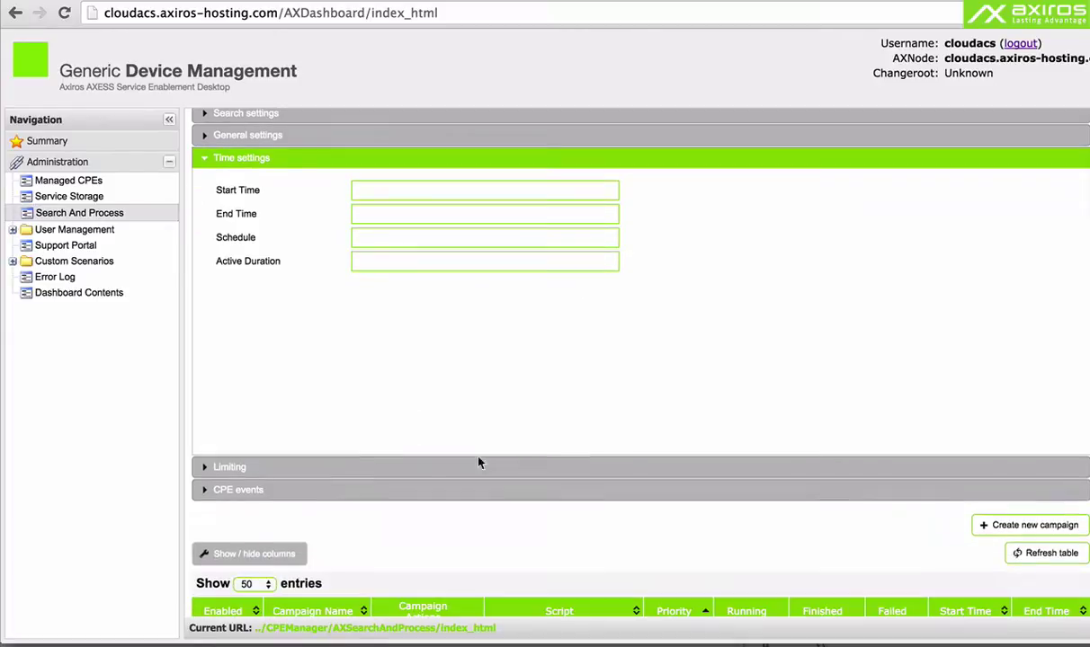
{"action": "left_click", "coordinate": [463, 484]}
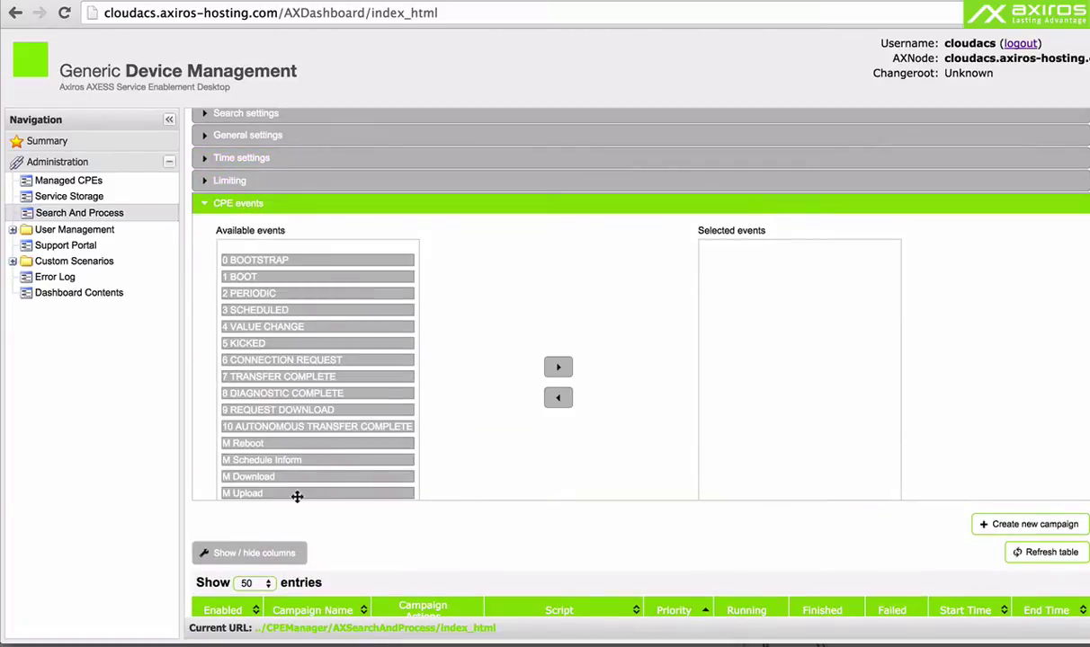
{"action": "left_click", "coordinate": [253, 181]}
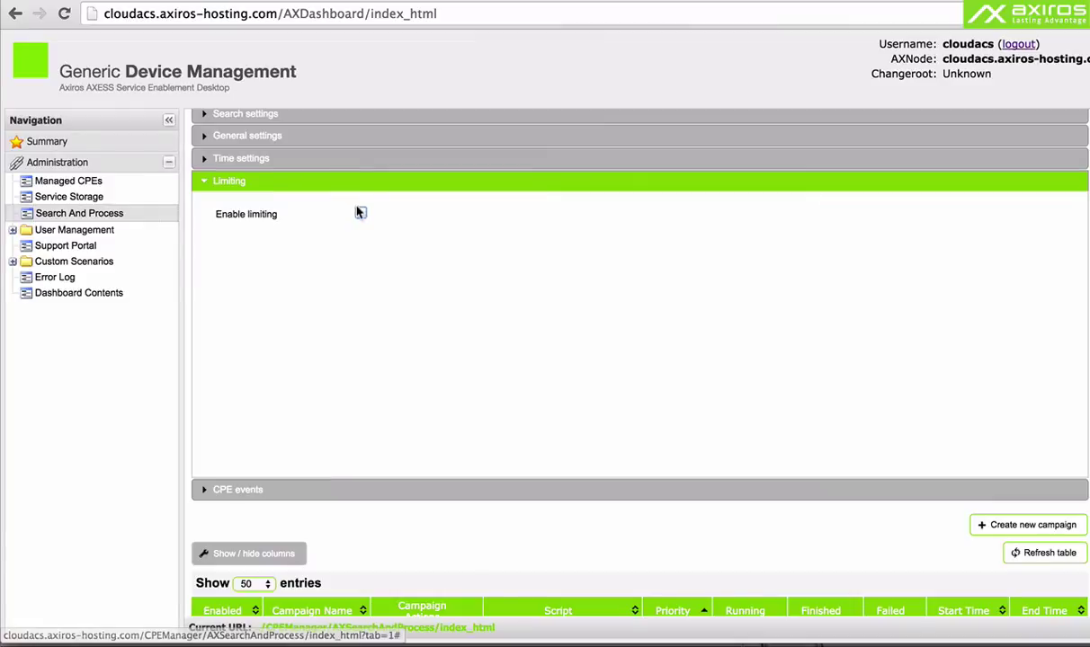
{"action": "left_click", "coordinate": [358, 213]}
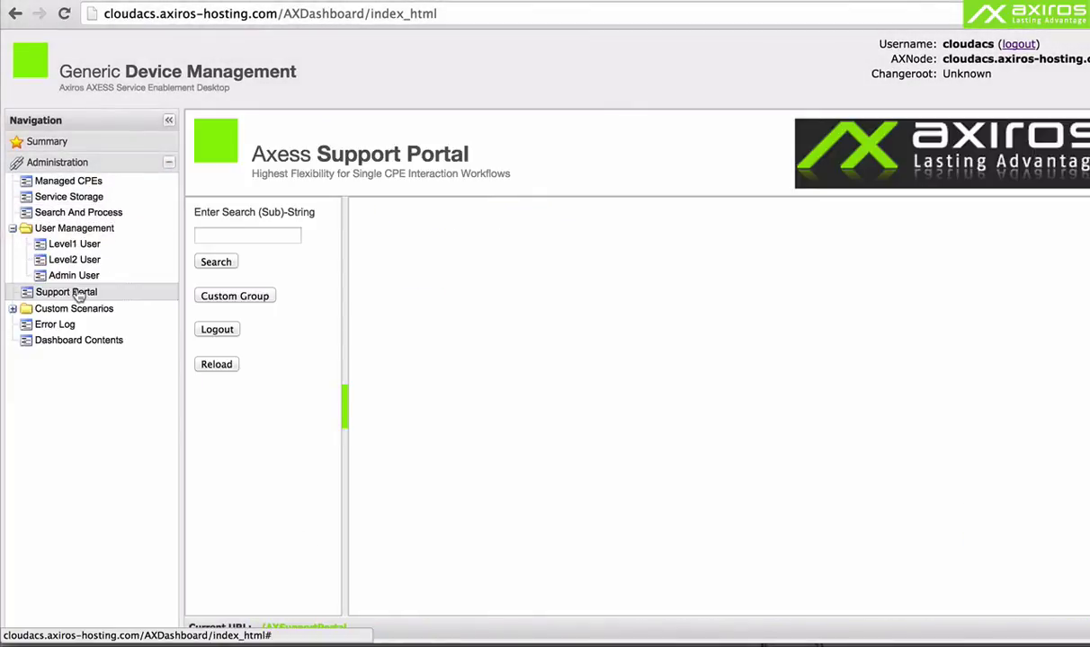
- Open the Support Portal and run an empty search to list all CPEs
{"action": "left_click", "coordinate": [79, 295]}
{"action": "left_click", "coordinate": [215, 262]}
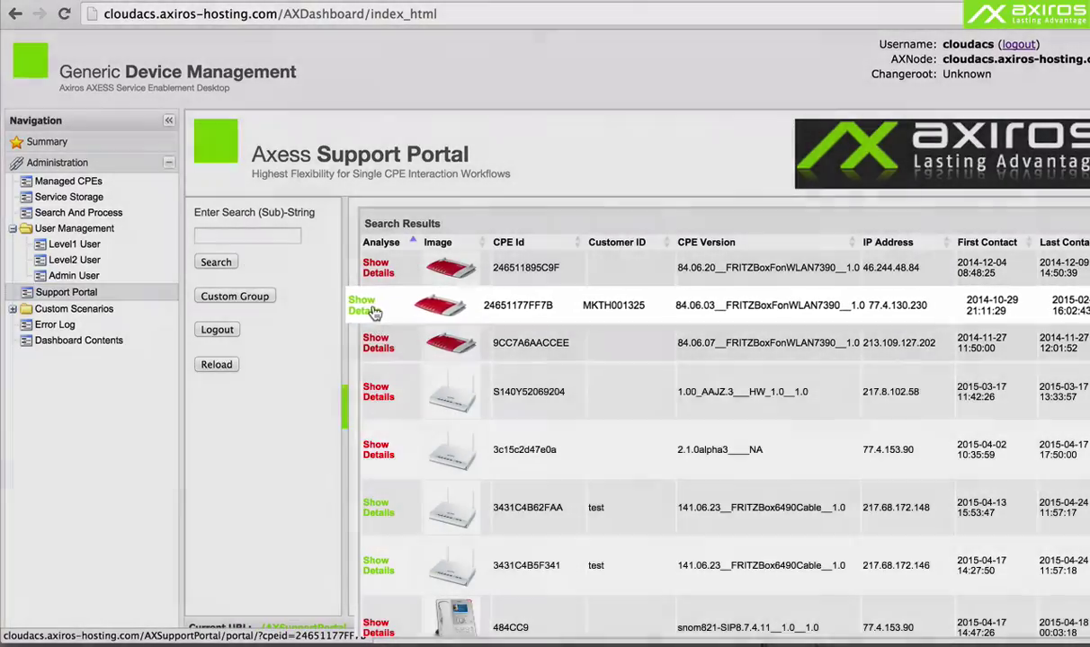
{"action": "left_click", "coordinate": [378, 306]}
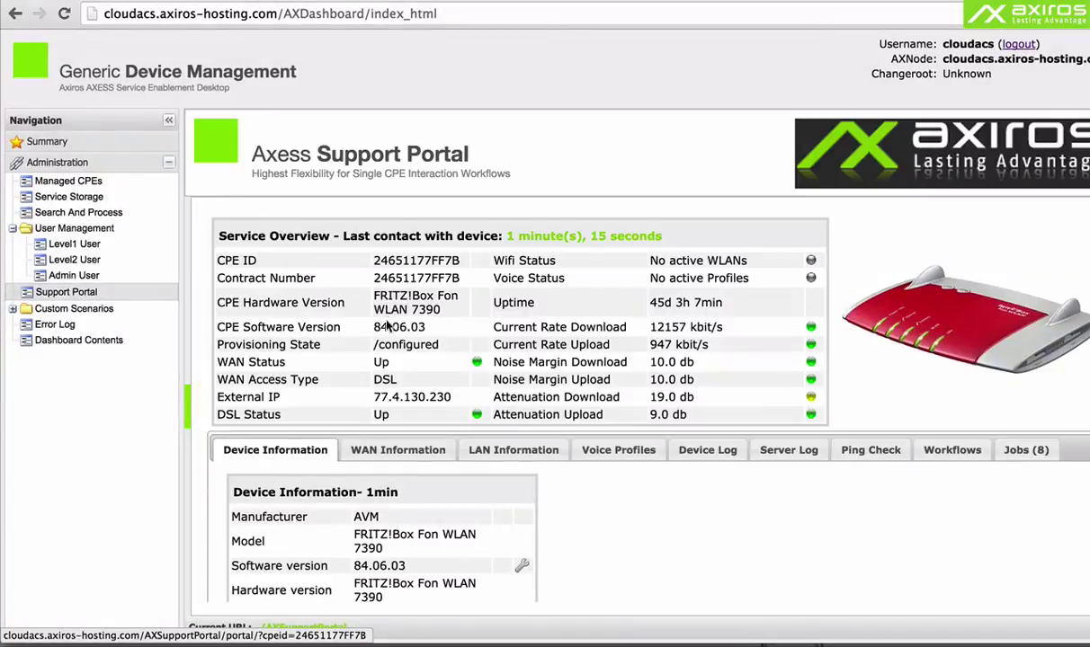
{"action": "left_click", "coordinate": [410, 449]}
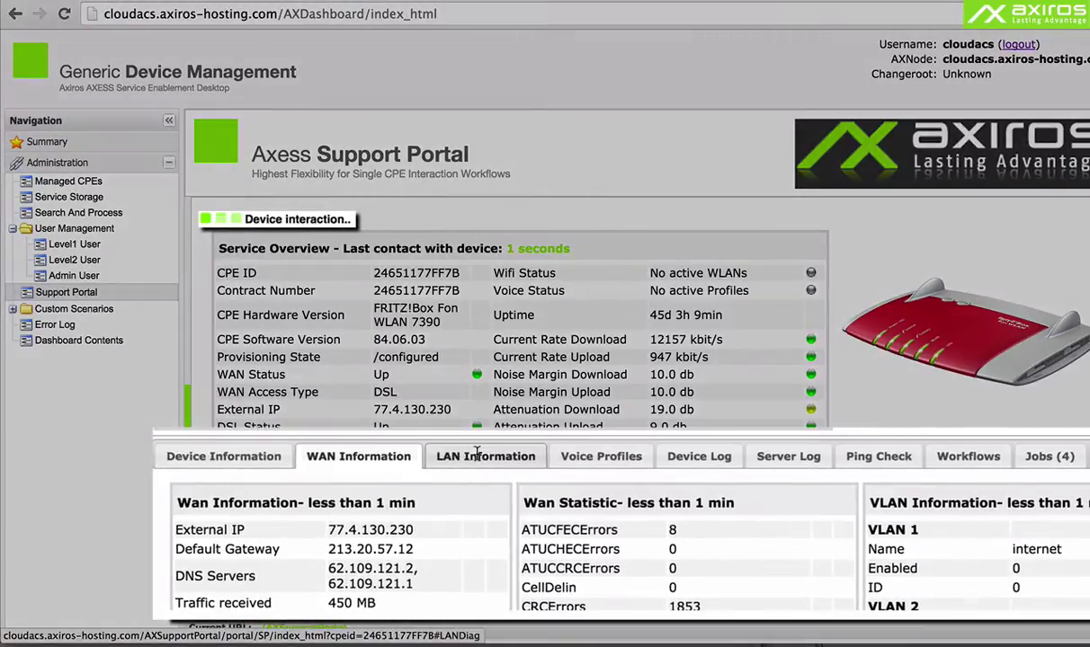
{"action": "left_click", "coordinate": [477, 454]}
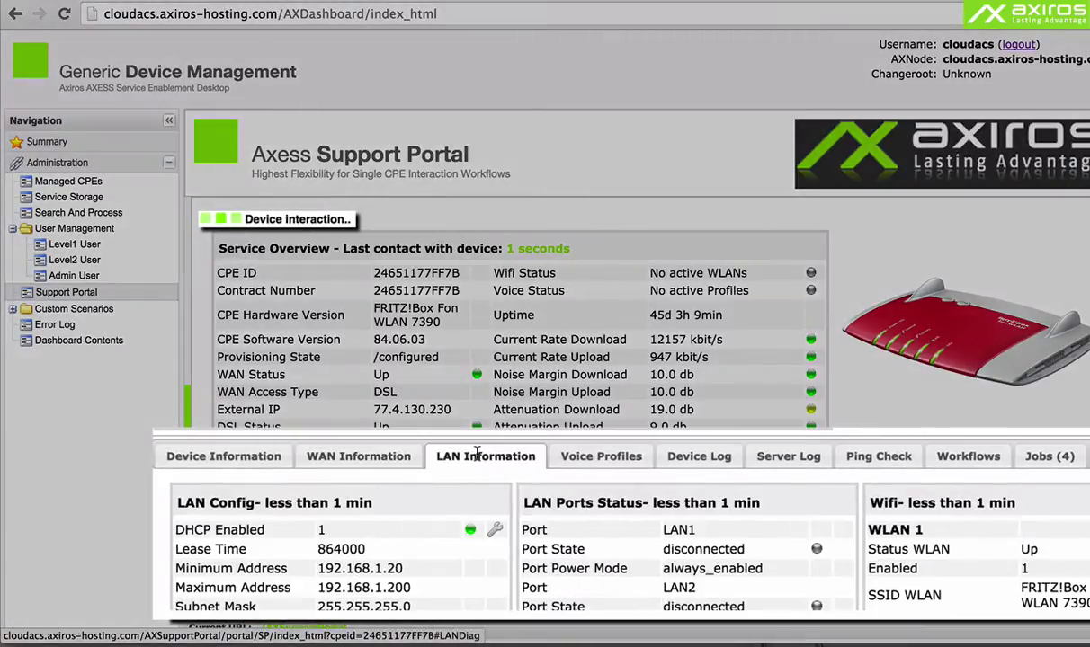
{"action": "left_click", "coordinate": [610, 468]}
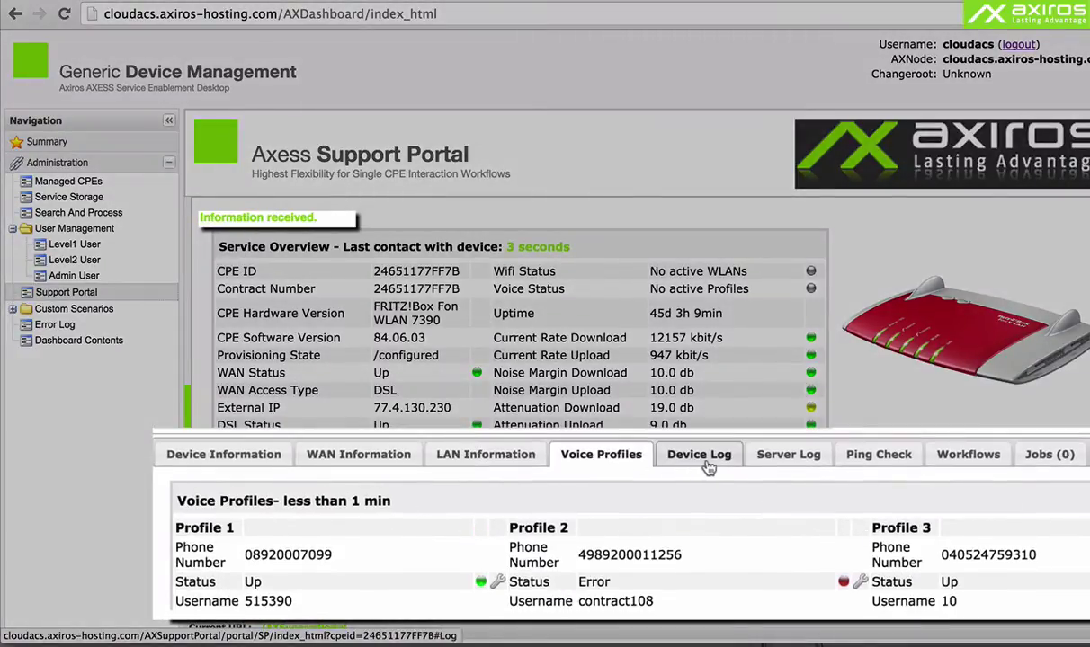
{"action": "left_click", "coordinate": [711, 468]}
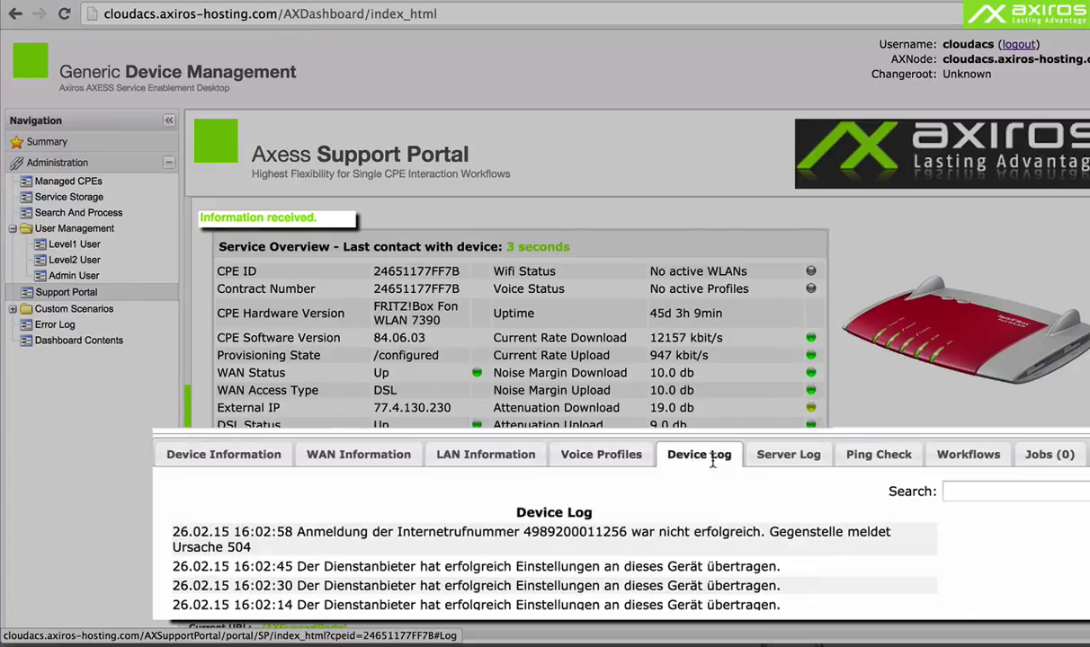
{"action": "left_click", "coordinate": [806, 466]}
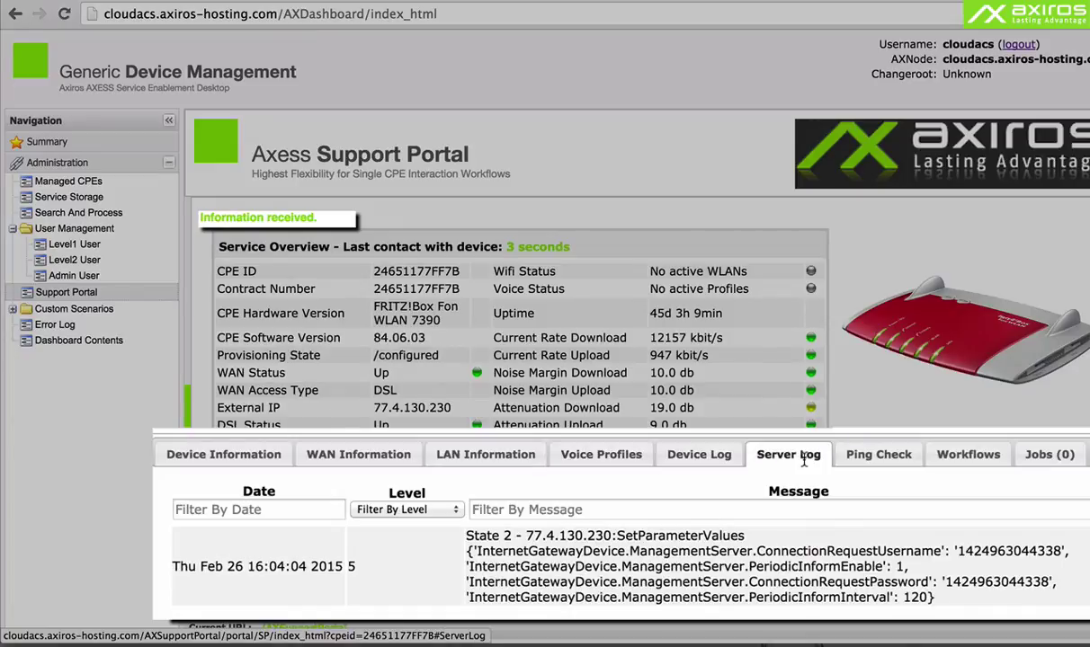
{"action": "left_click", "coordinate": [888, 457]}
- Check pending jobs, then select the Enable CPE local GUI workflow for 24651177FF7B
{"action": "left_click", "coordinate": [1015, 460]}
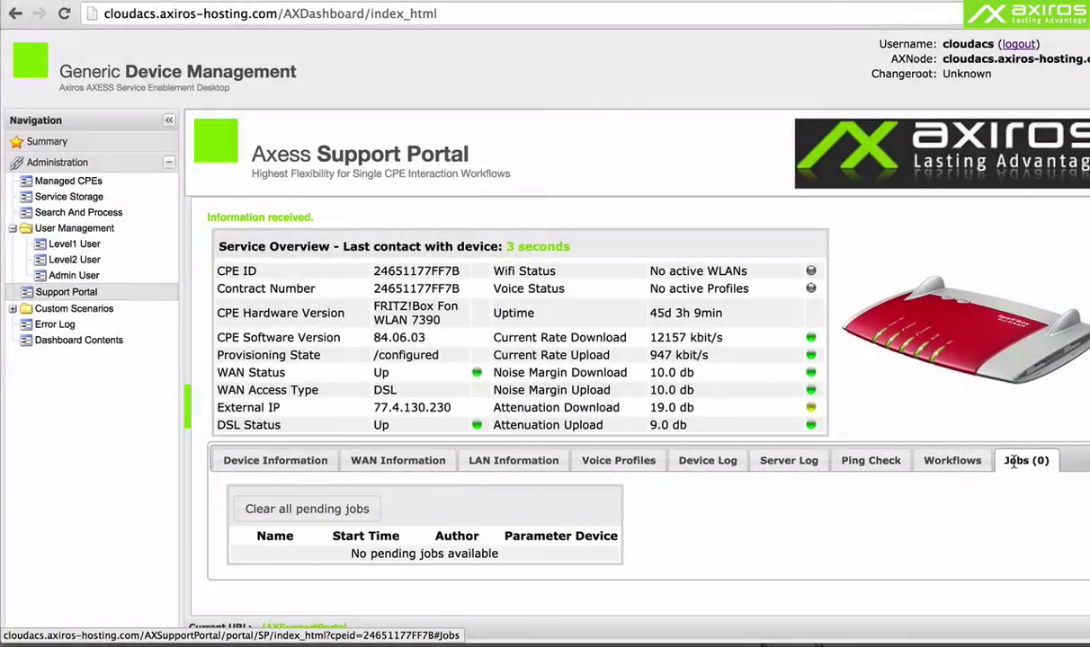
{"action": "left_click", "coordinate": [968, 468]}
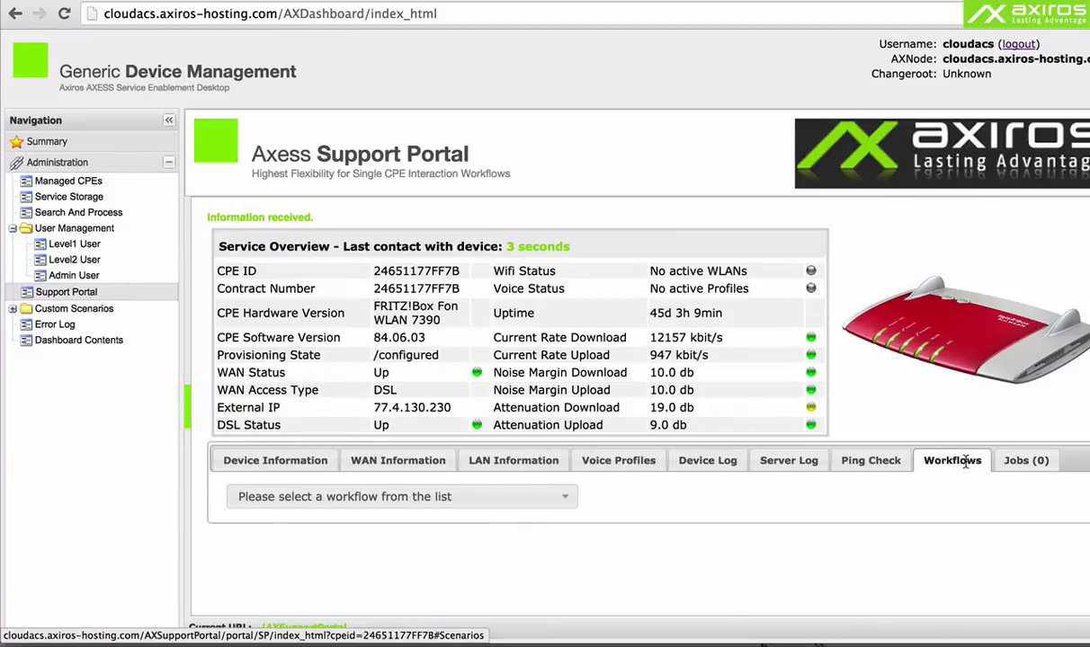
{"action": "left_click", "coordinate": [567, 502]}
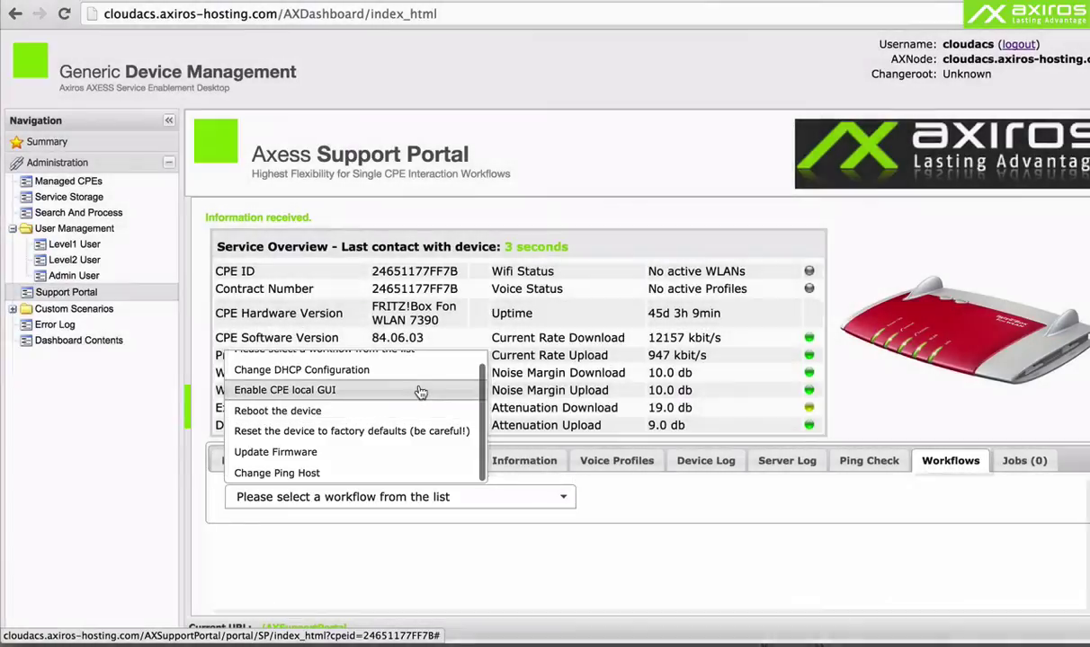
{"action": "left_click", "coordinate": [419, 390]}
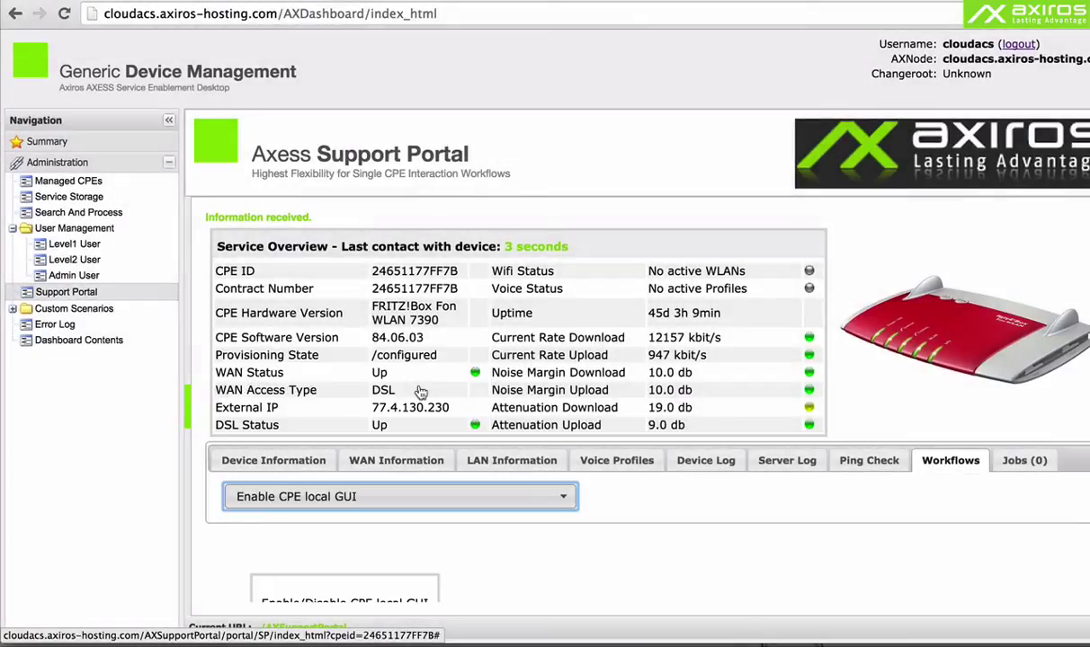
{"action": "scroll", "coordinate": [522, 562], "scroll_direction": "down", "scroll_amount": 3}
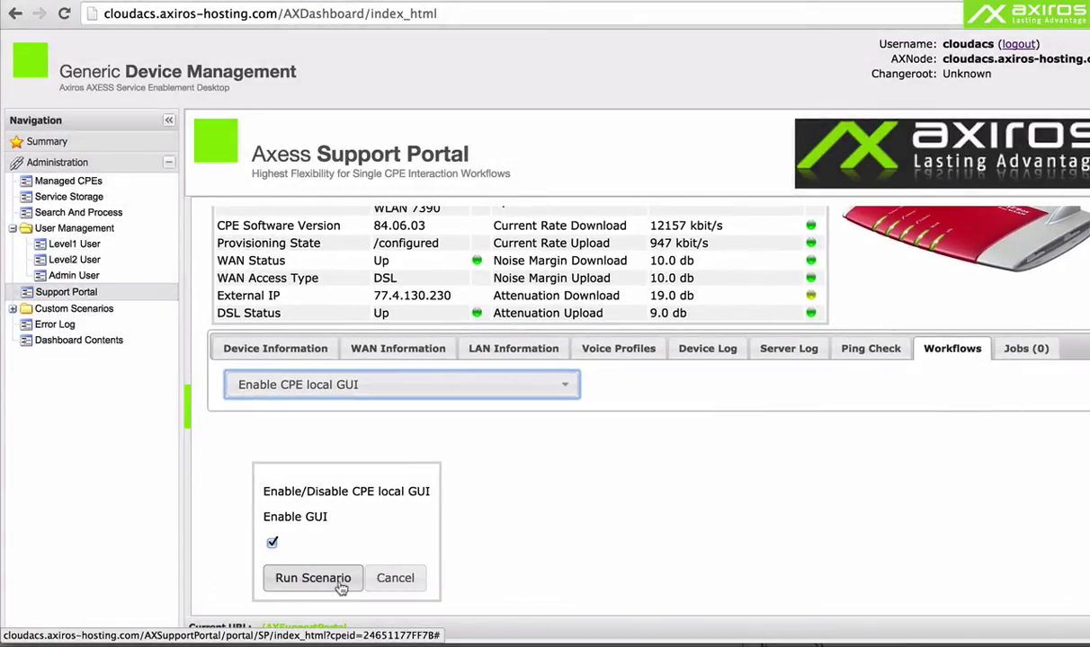